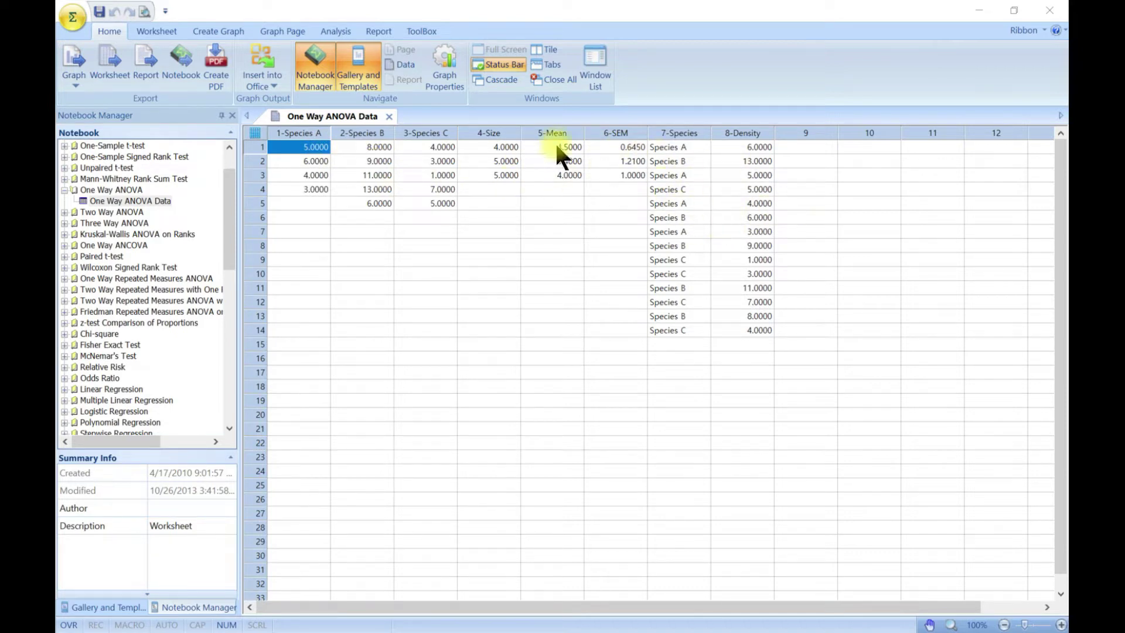
left_click(327, 26)
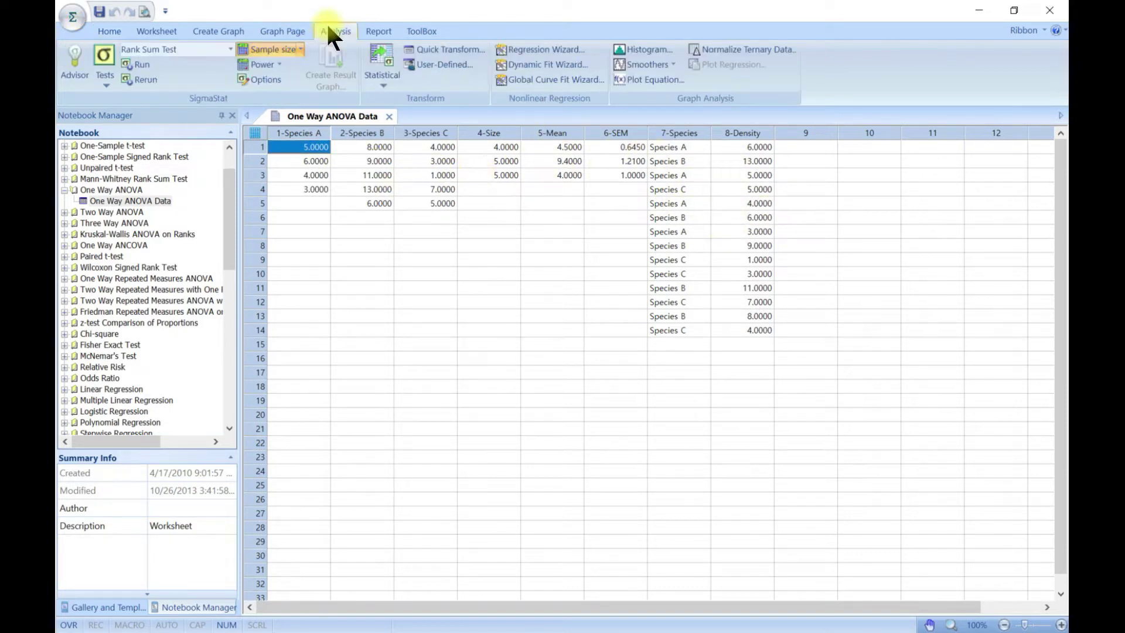
left_click(101, 84)
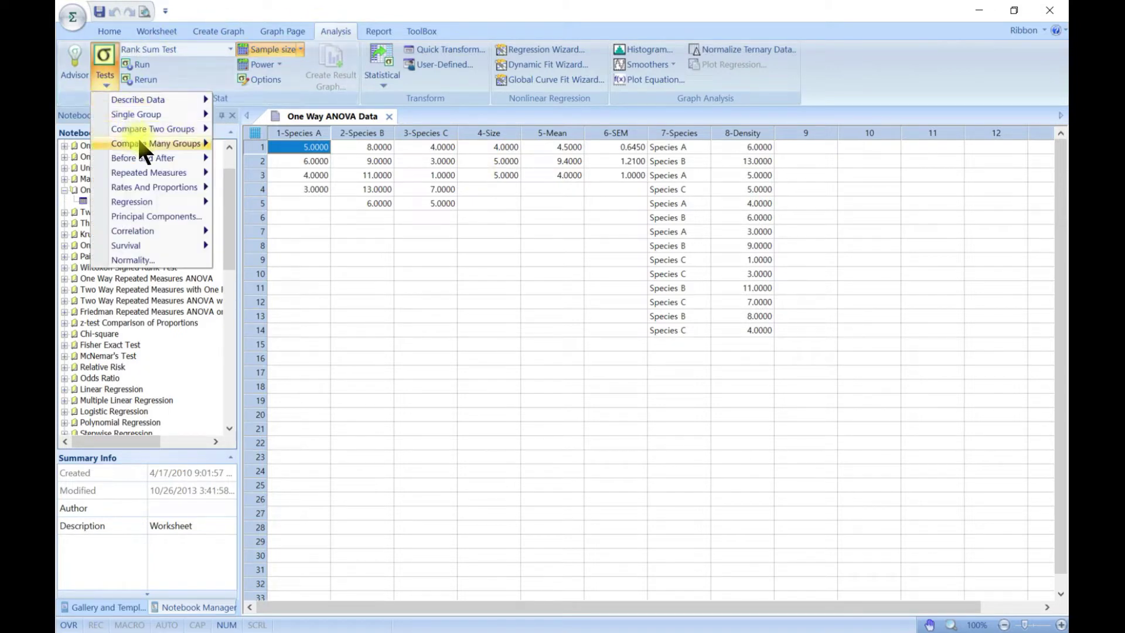
mouse_move(140, 144)
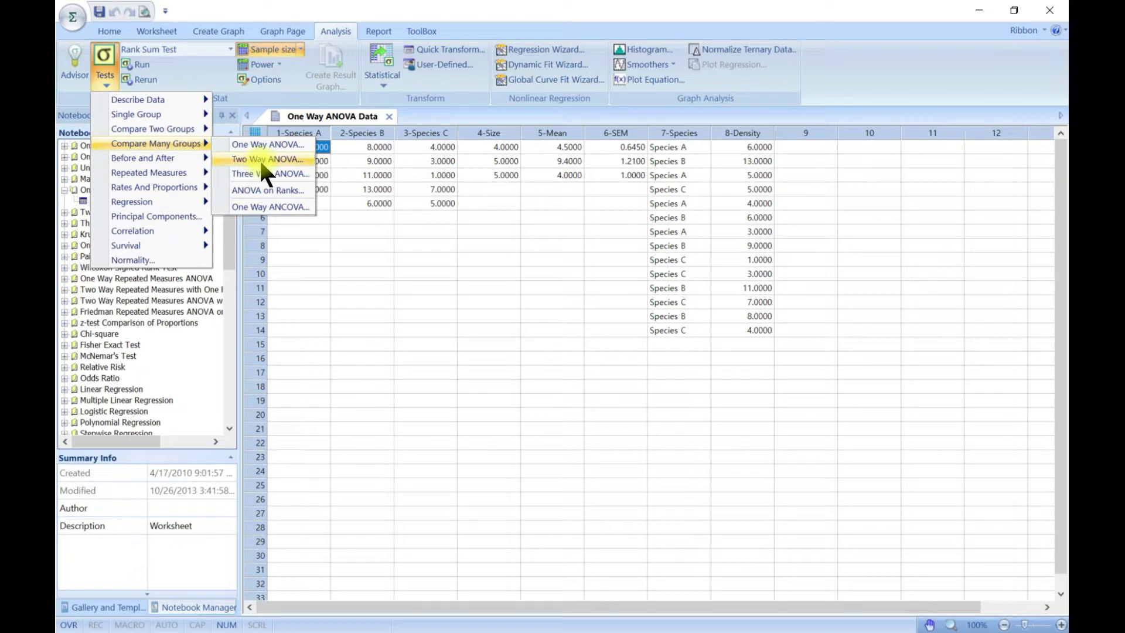
mouse_move(179, 127)
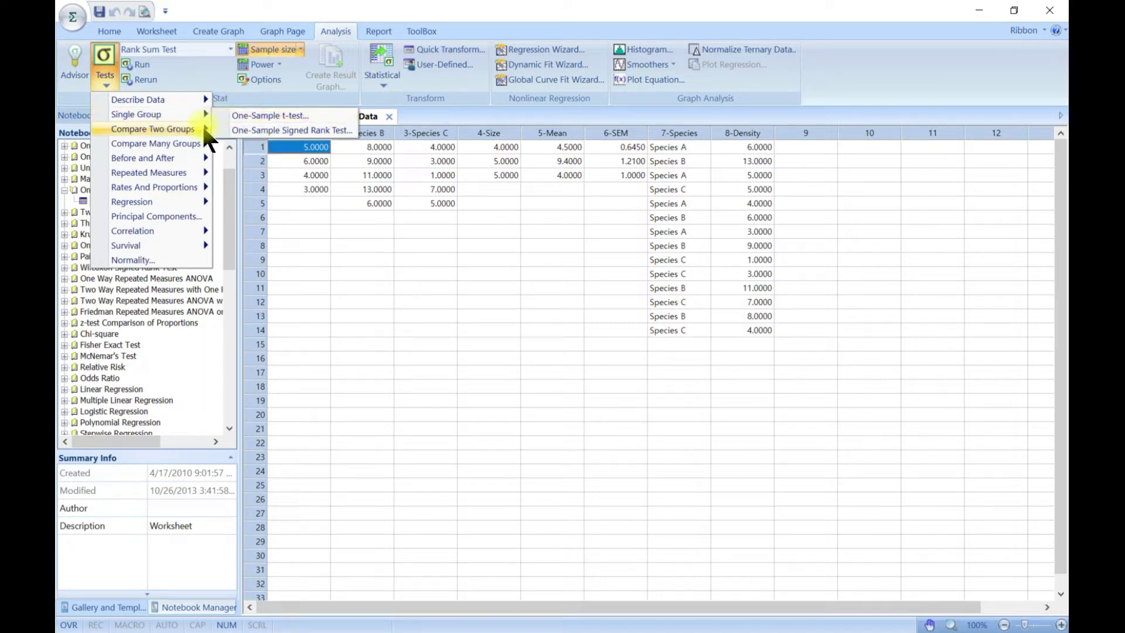
left_click(426, 274)
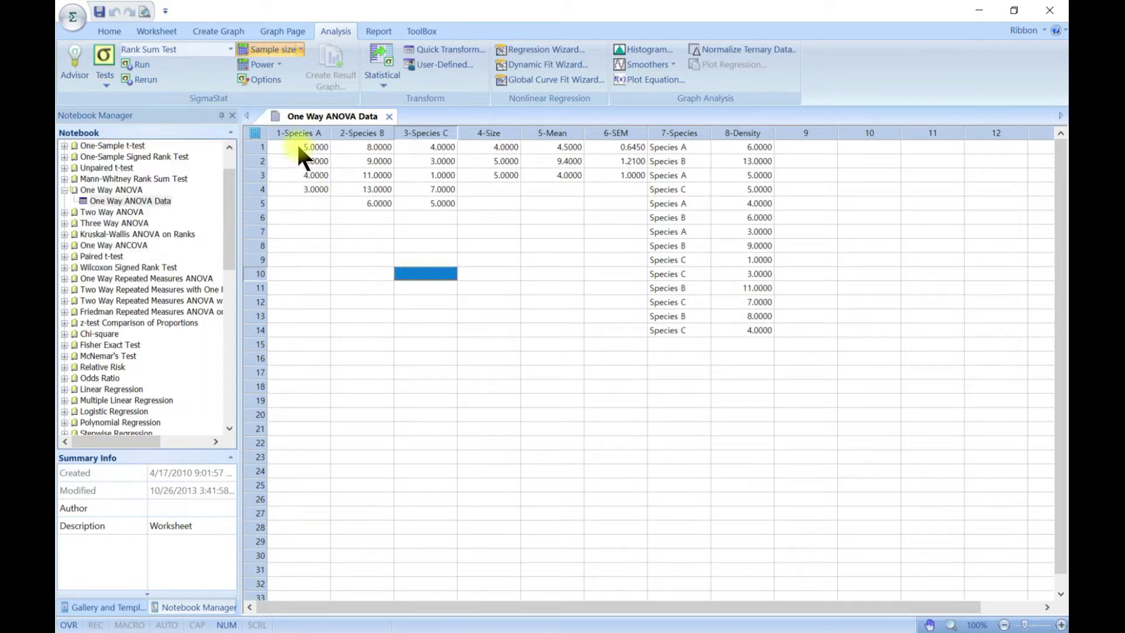
Step: Start a One Way ANOVA comparing many groups and set its data format to Raw
left_click(104, 92)
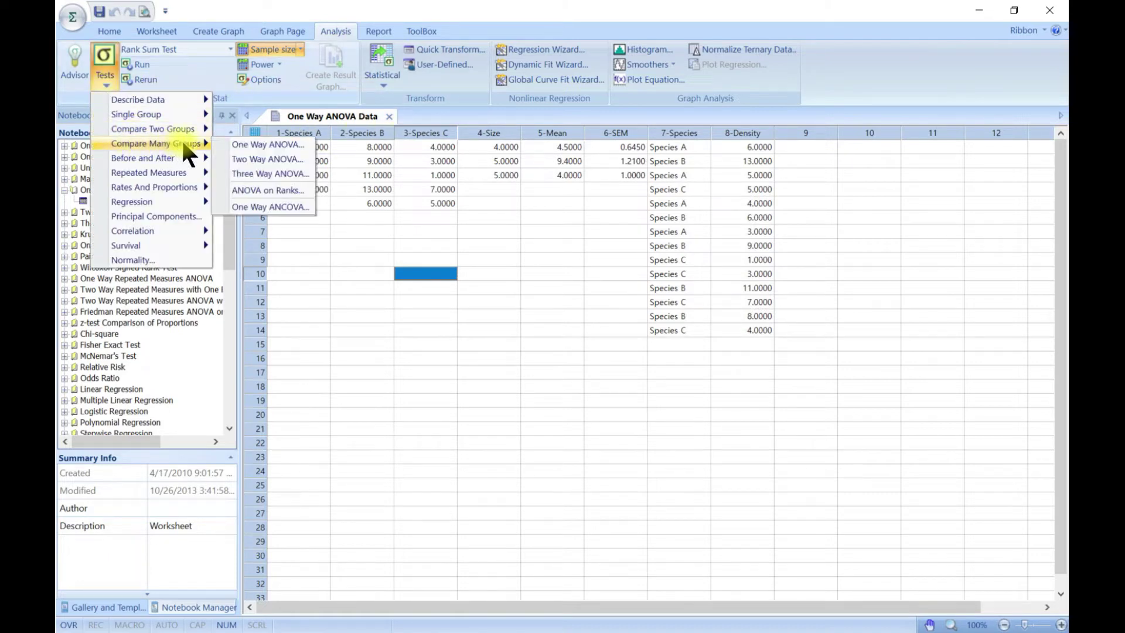
left_click(248, 143)
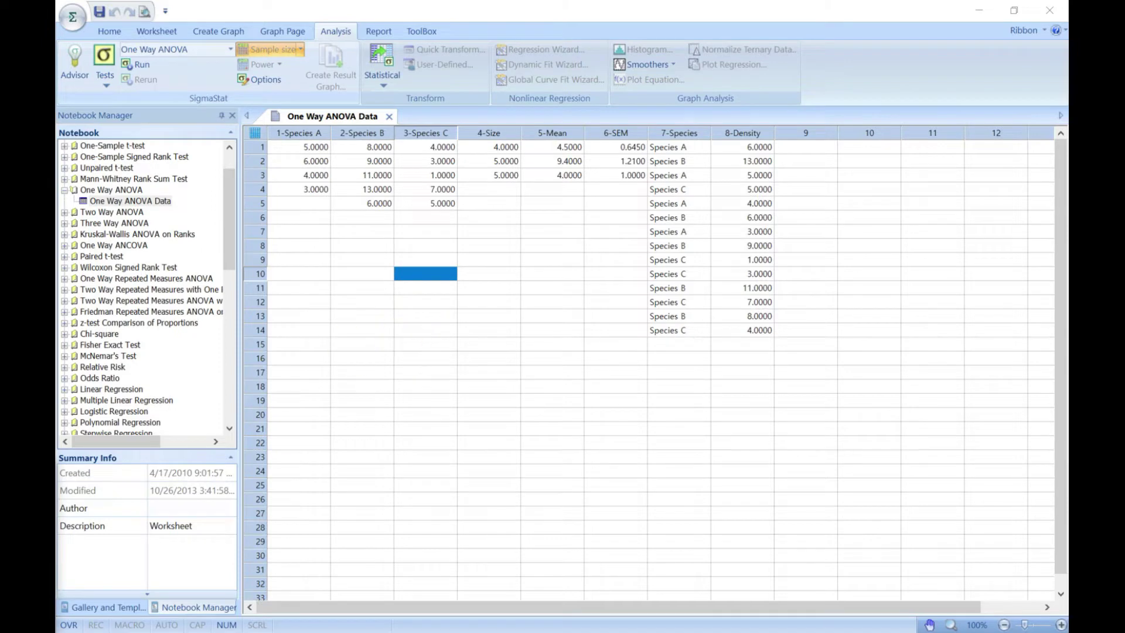
left_click_drag(395, 304, 405, 261)
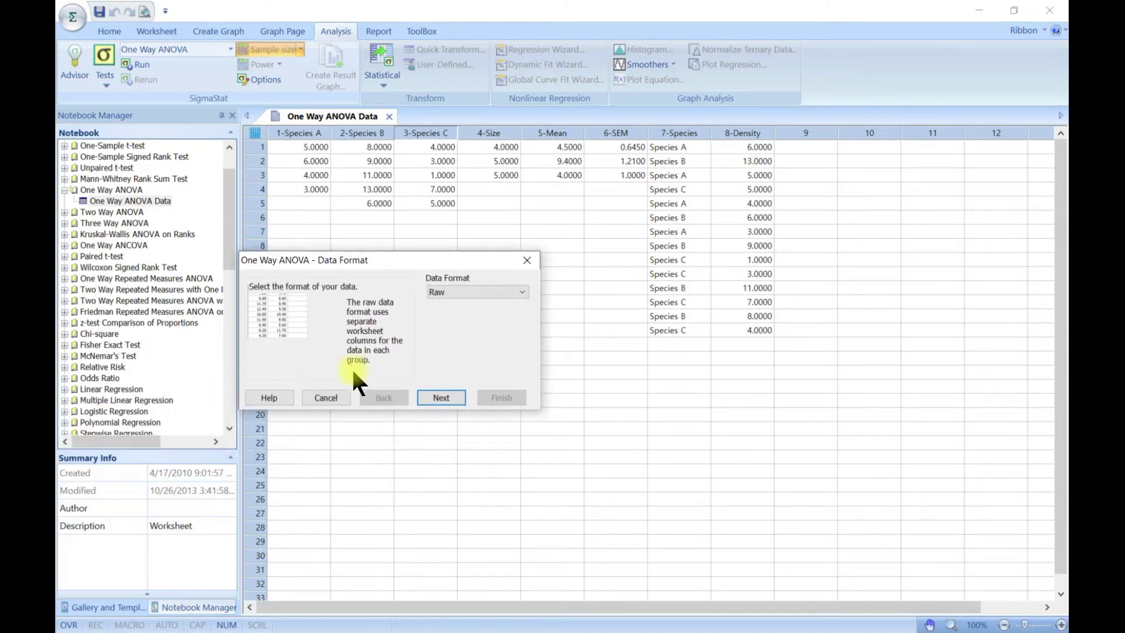
left_click(519, 293)
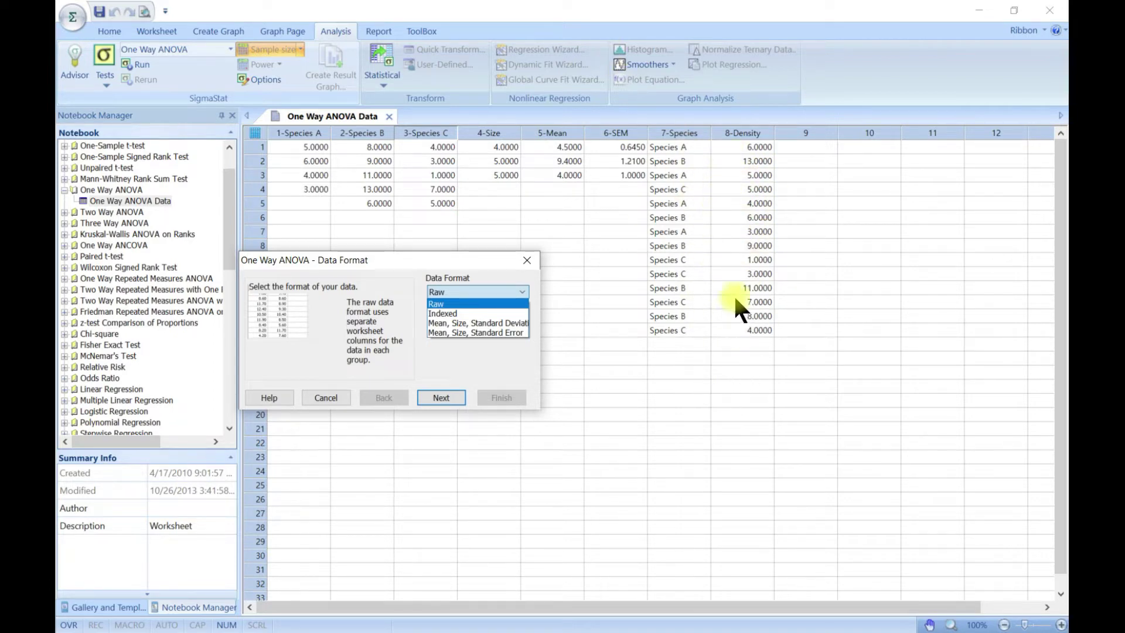
left_click(442, 303)
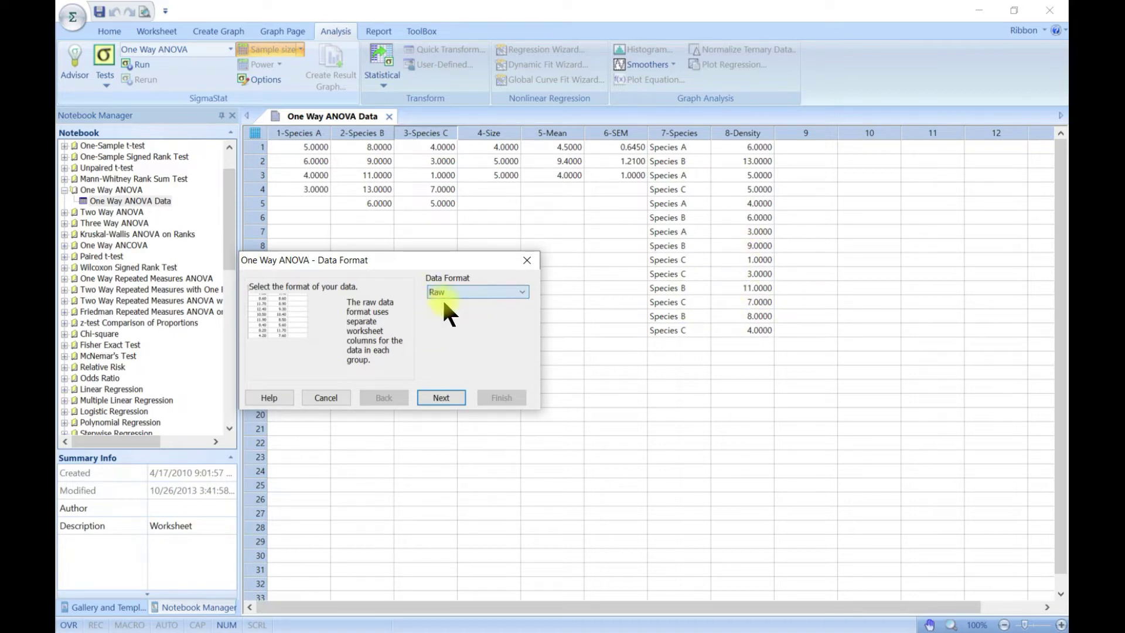
left_click(455, 405)
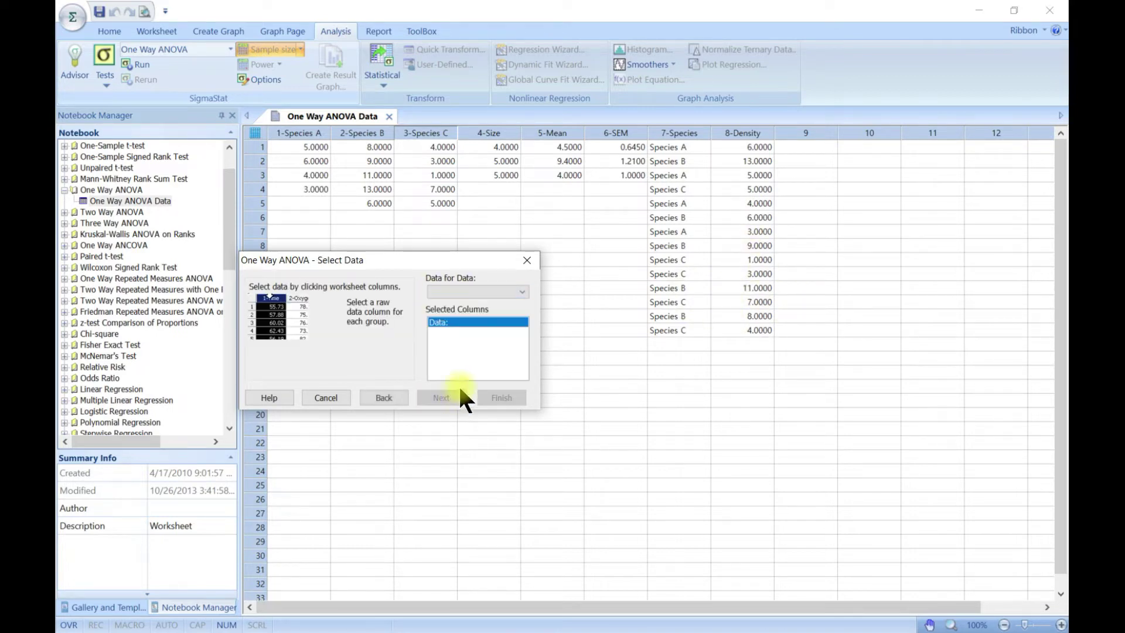
Step: Assign columns 1-Species A, 2-Species B and 3-Species C as the ANOVA data and run the test
left_click(521, 291)
left_click(511, 299)
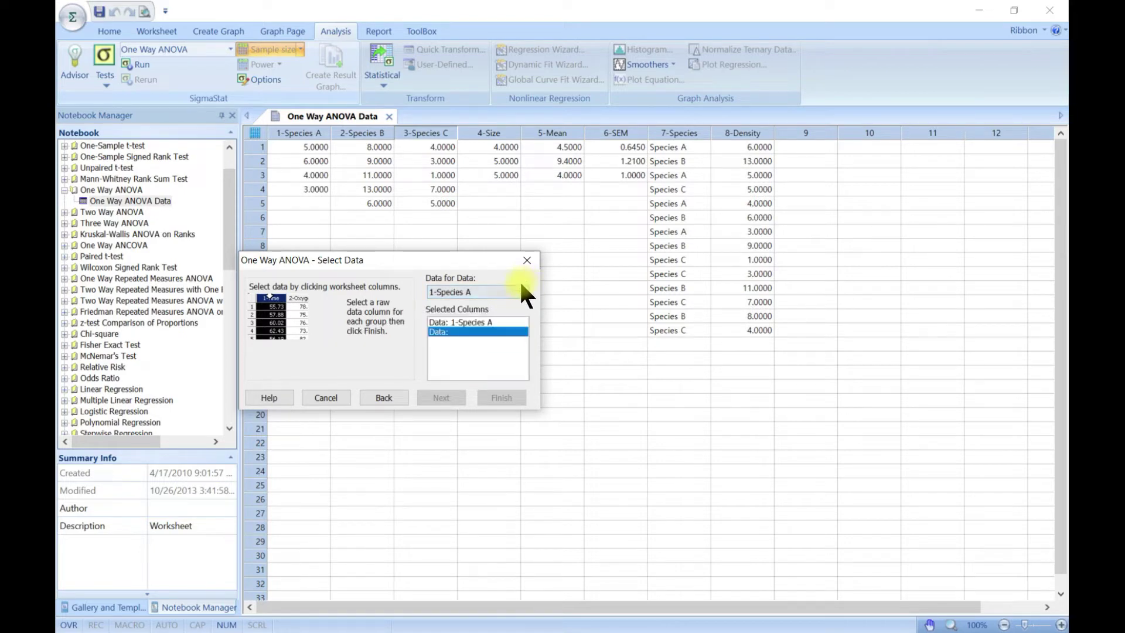
left_click(520, 290)
left_click(510, 311)
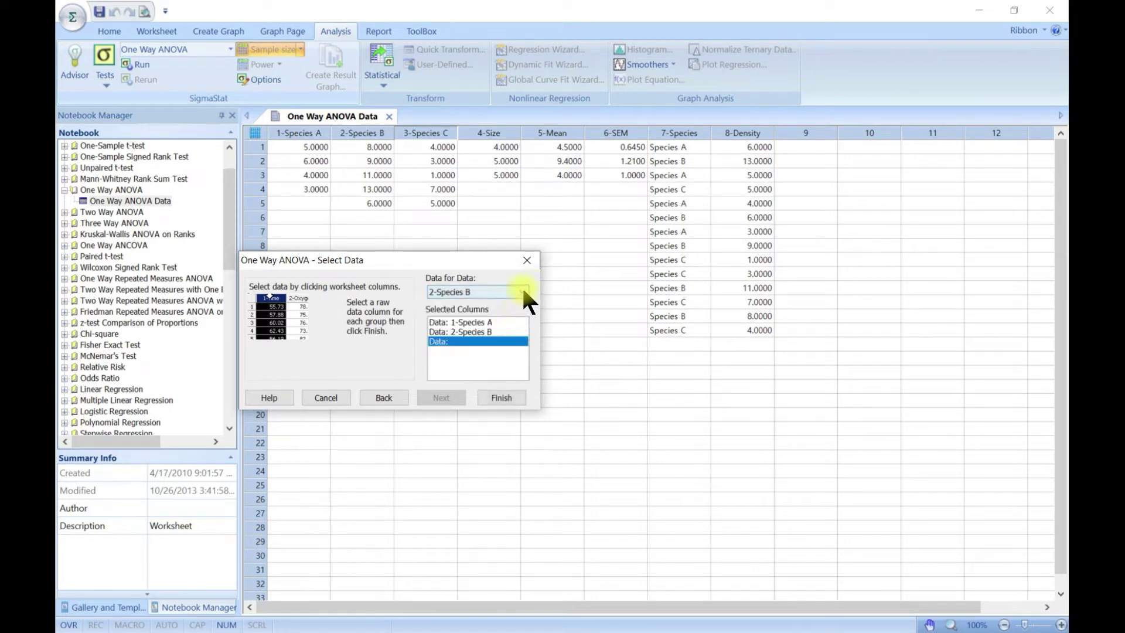
left_click(521, 290)
left_click(515, 319)
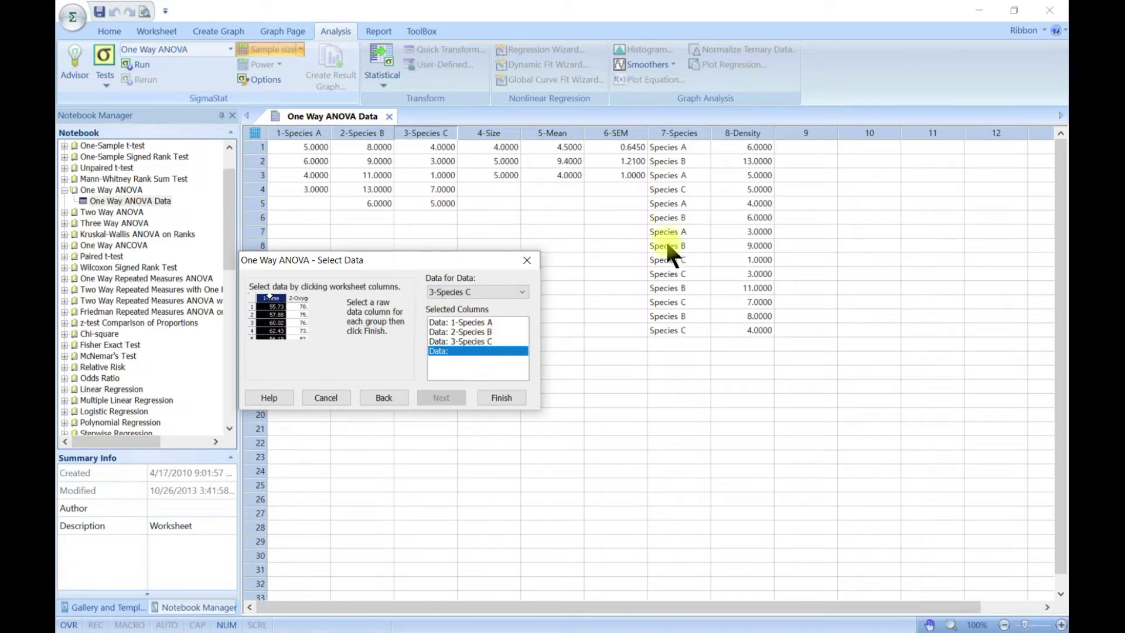
left_click(510, 397)
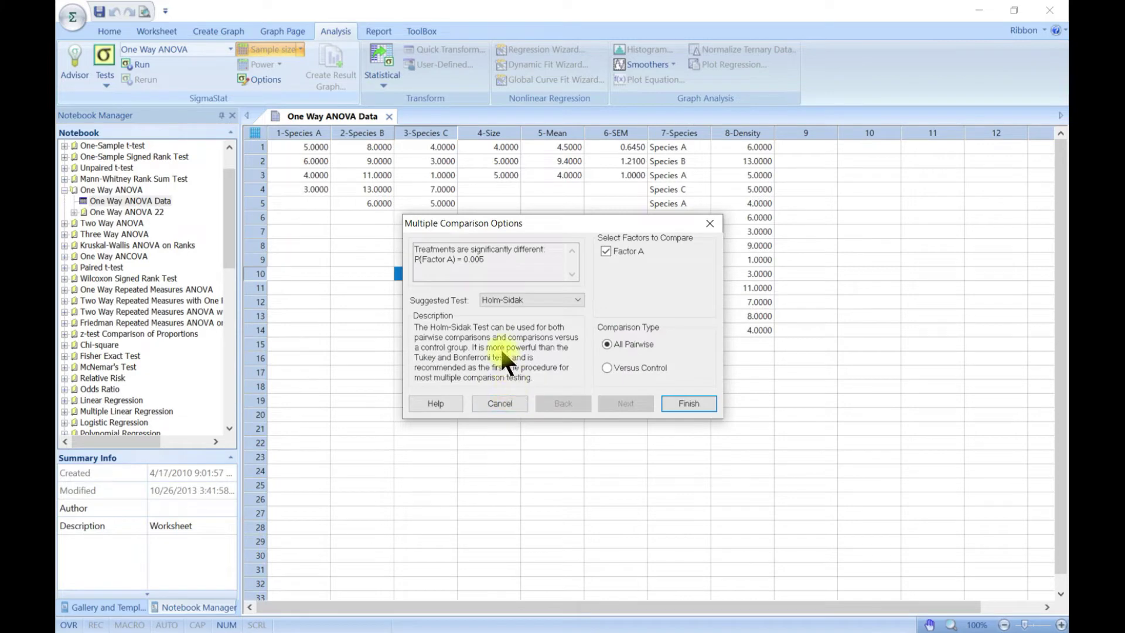
Step: Choose Tukey as the multiple comparison test and finish the analysis to generate the report
left_click(556, 300)
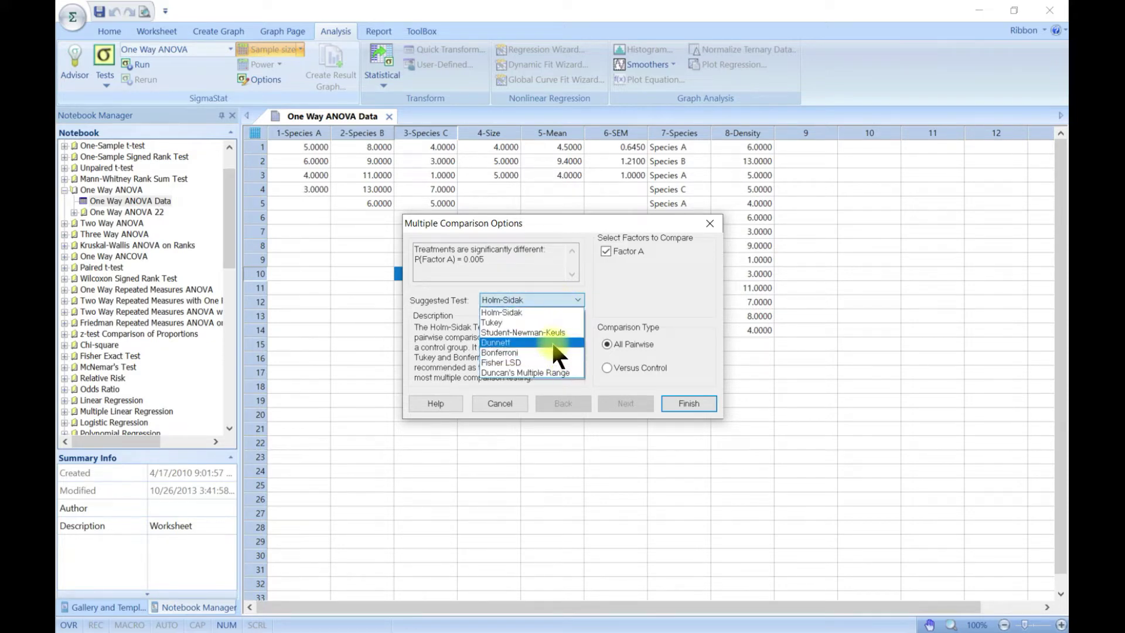
key("Up")
left_click(452, 358)
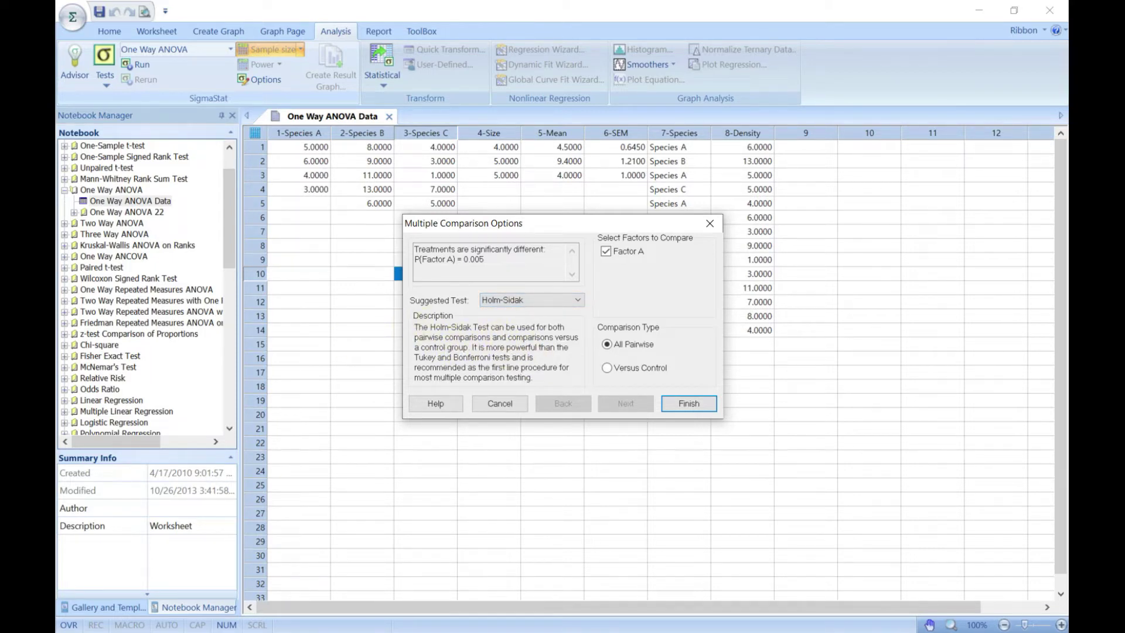
left_click(574, 298)
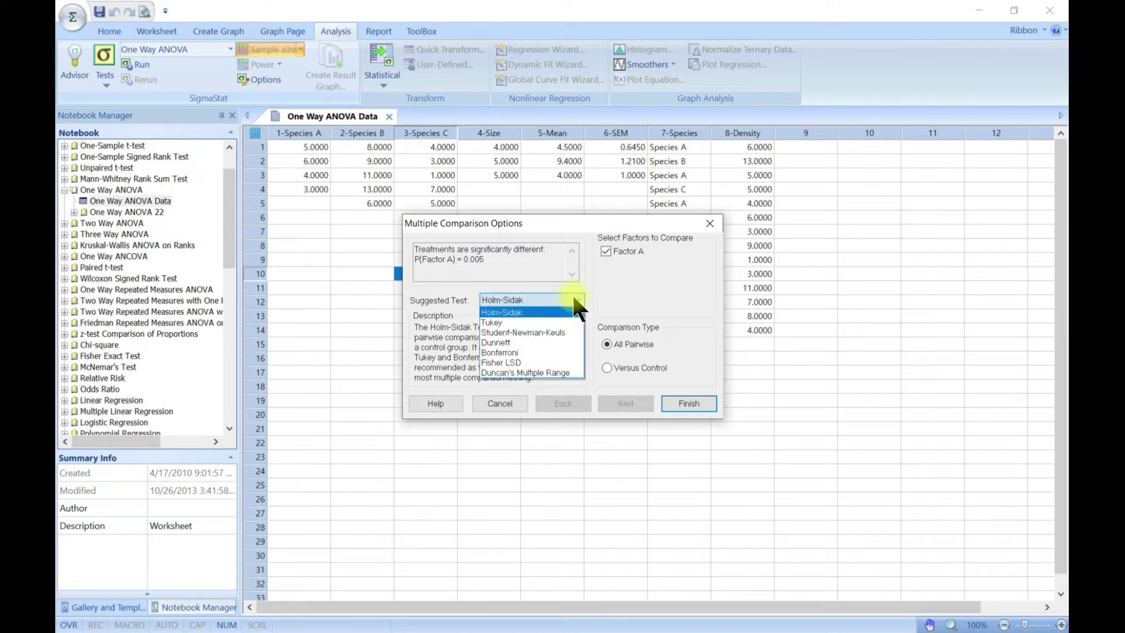
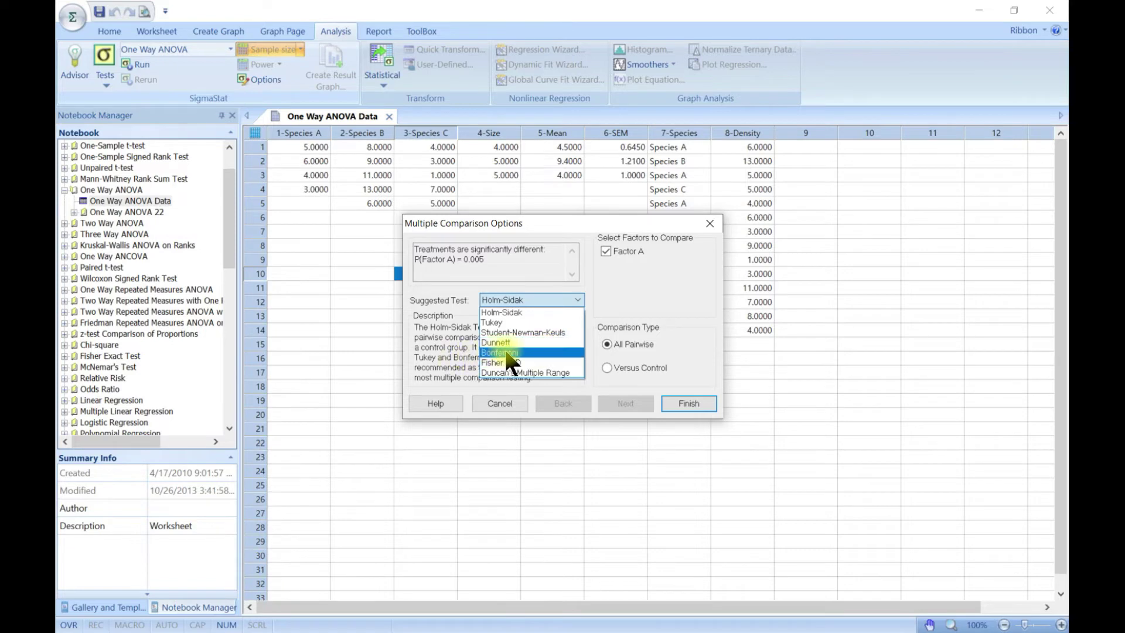
left_click(514, 322)
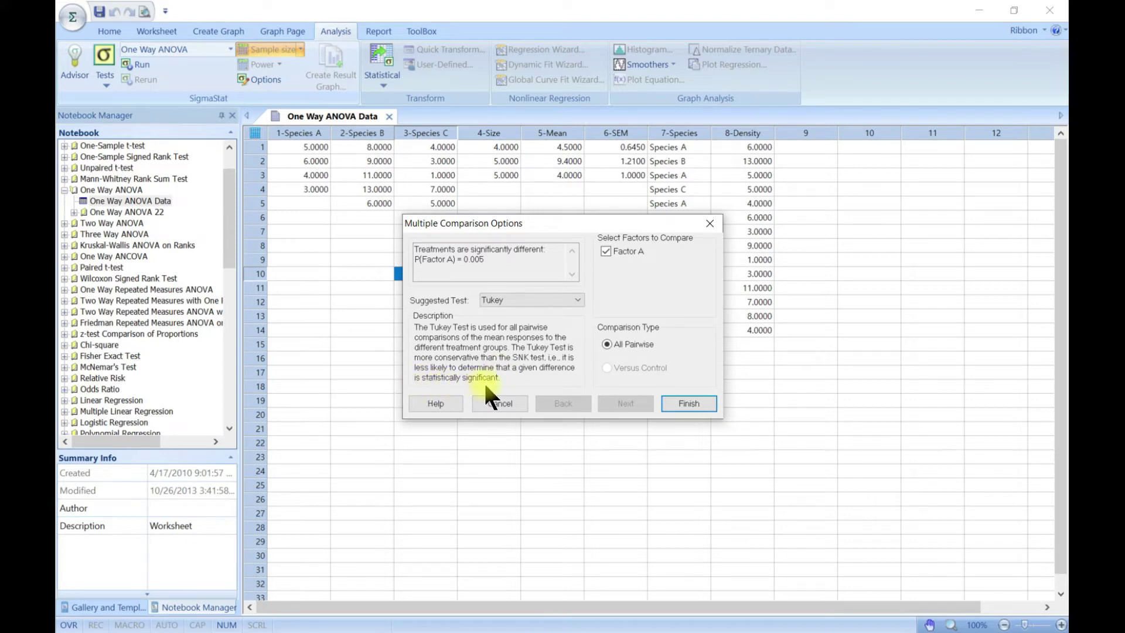
left_click(689, 403)
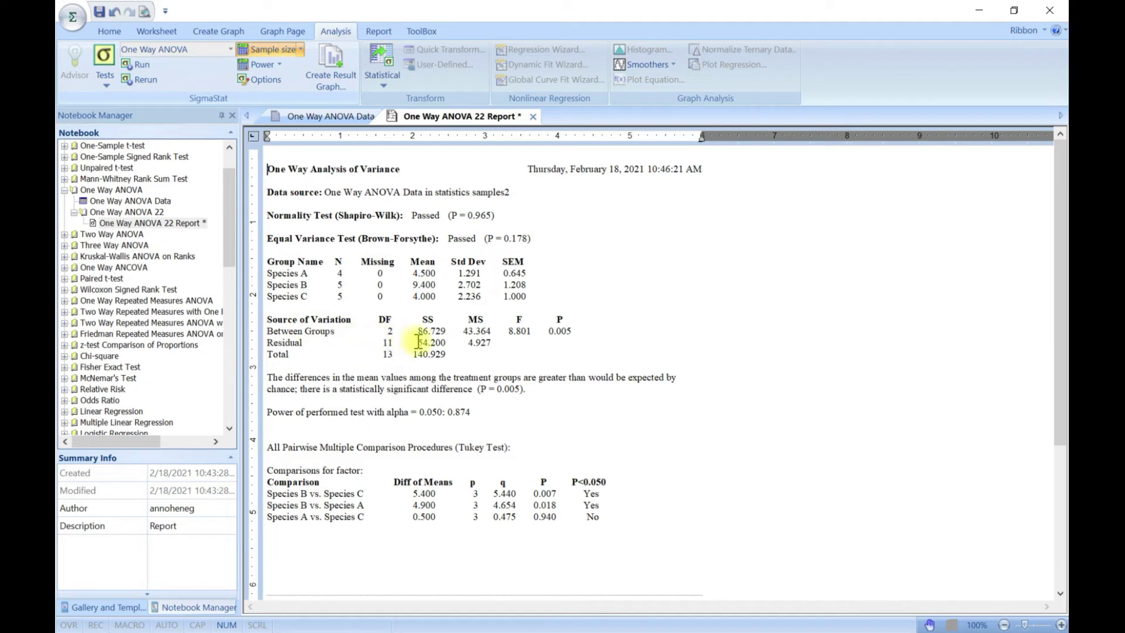
Step: Review the One Way ANOVA assumption checking and results options, including the choices for the residuals column
left_click(263, 78)
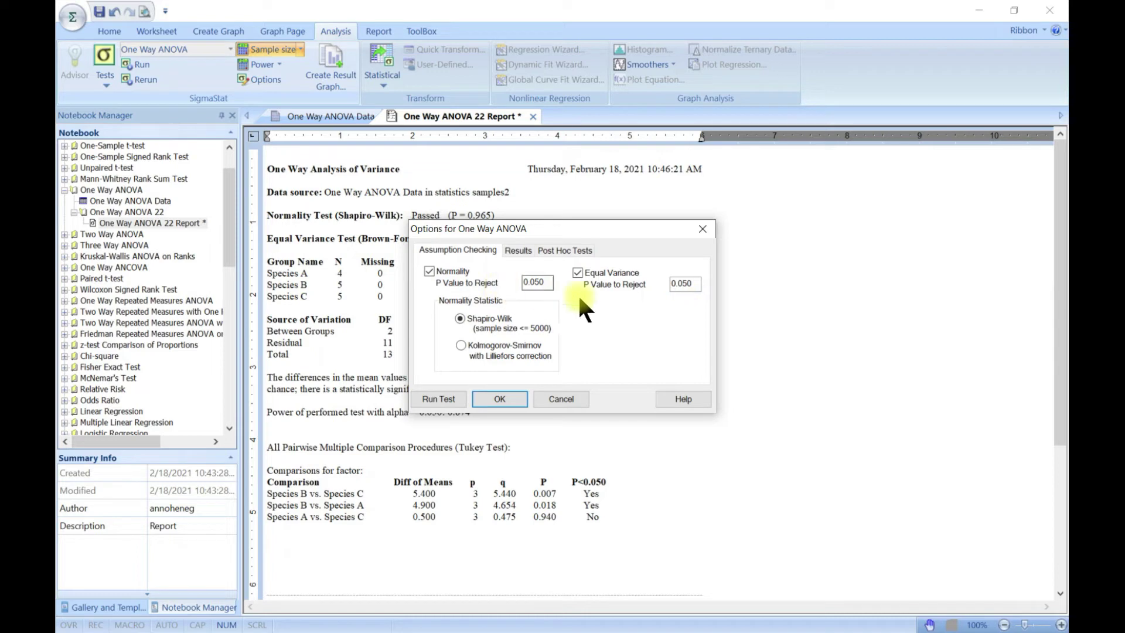
left_click(518, 251)
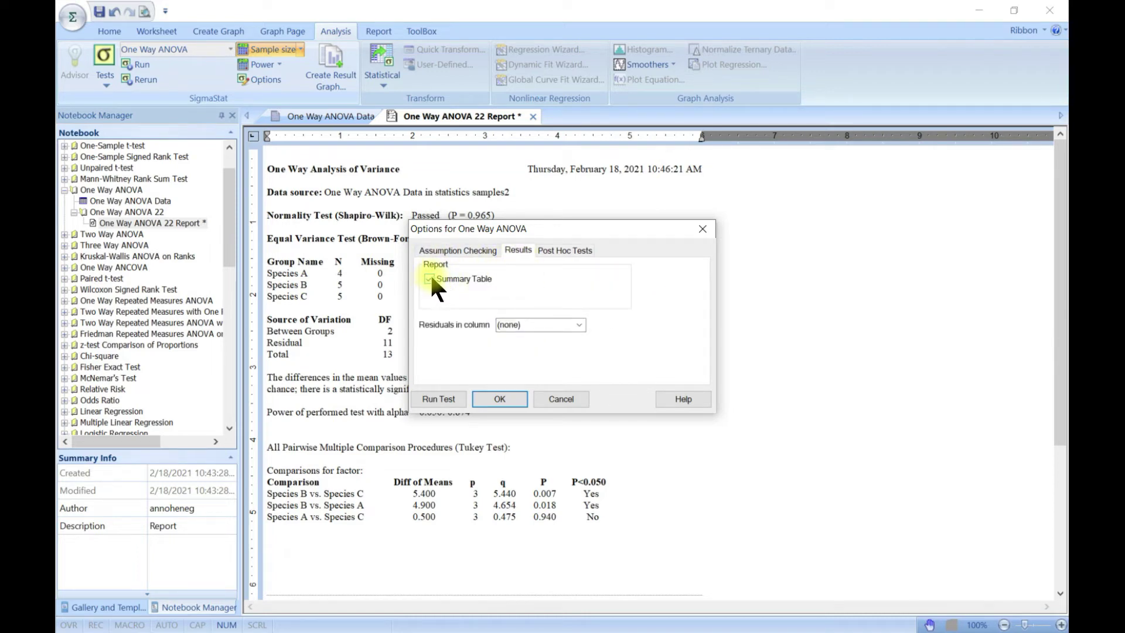
left_click(550, 327)
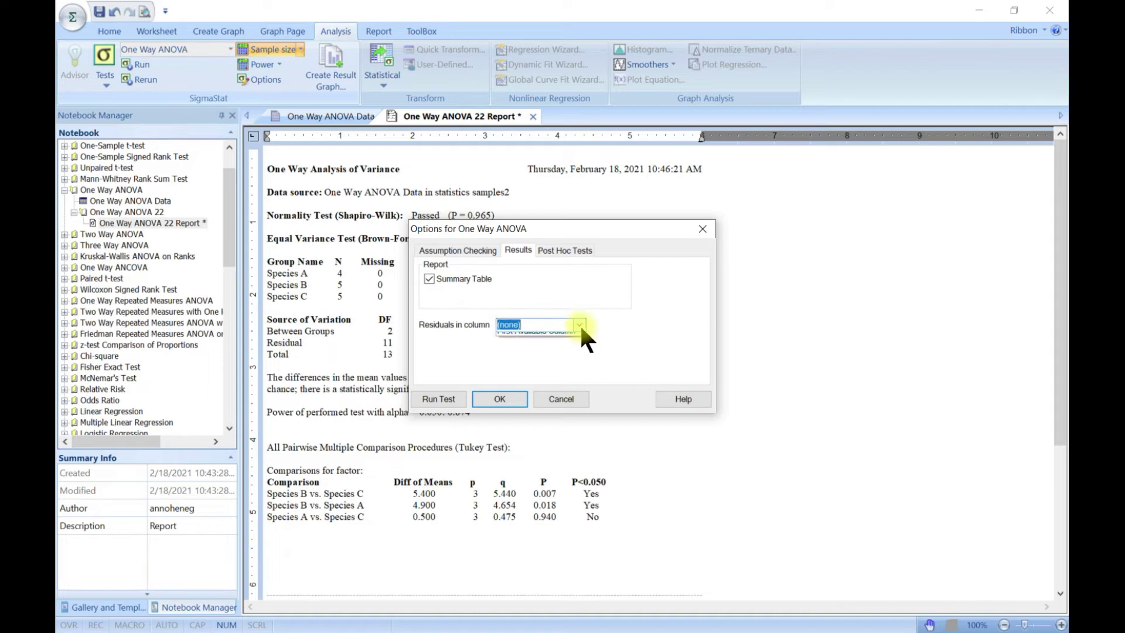
left_click(579, 325)
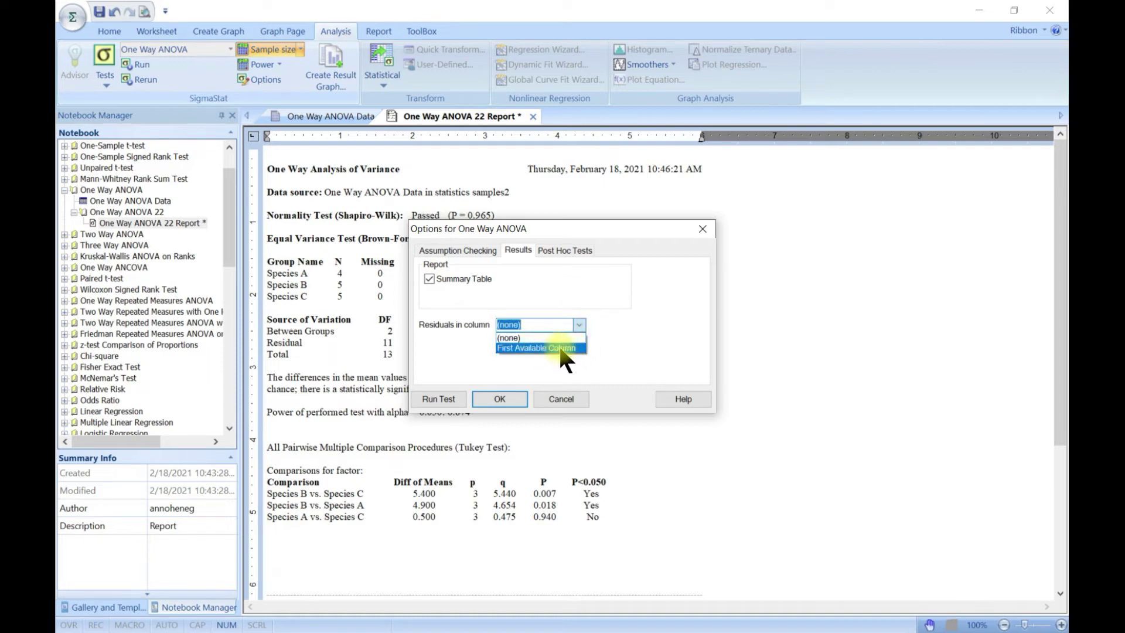
left_click(547, 324)
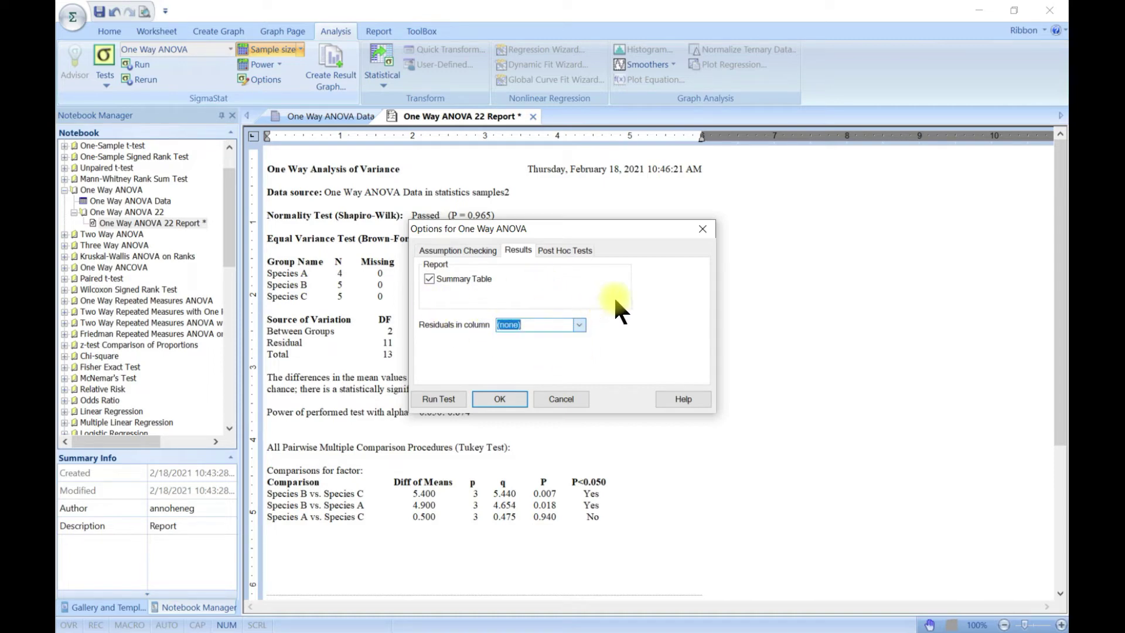
left_click(695, 228)
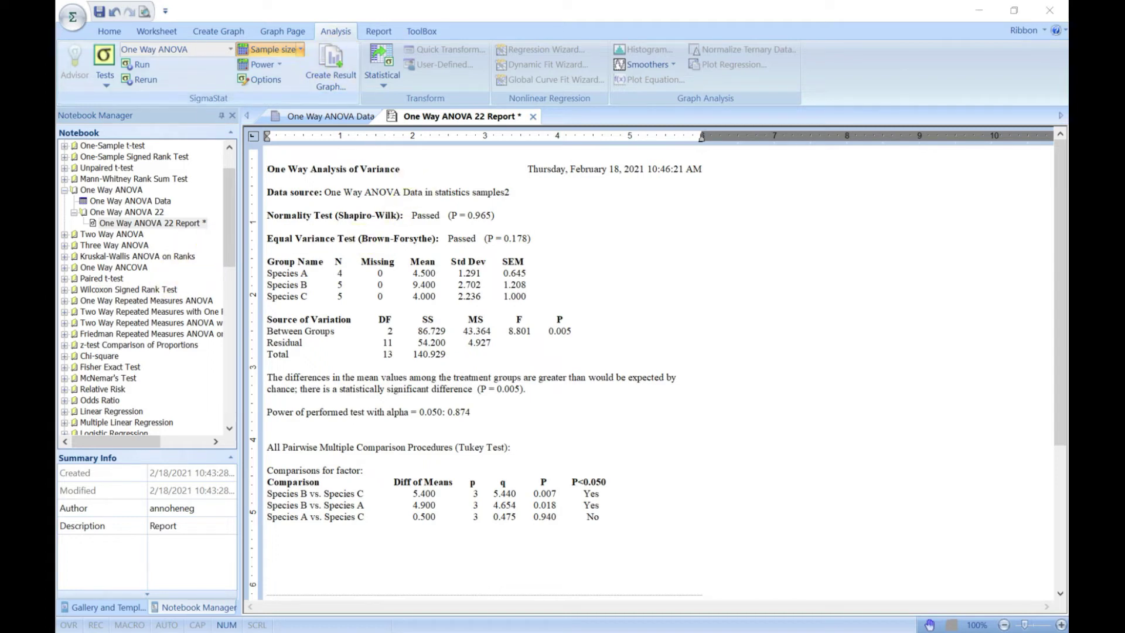
Step: Create a Normal Probability Plot from the One Way ANOVA report results
left_click(332, 70)
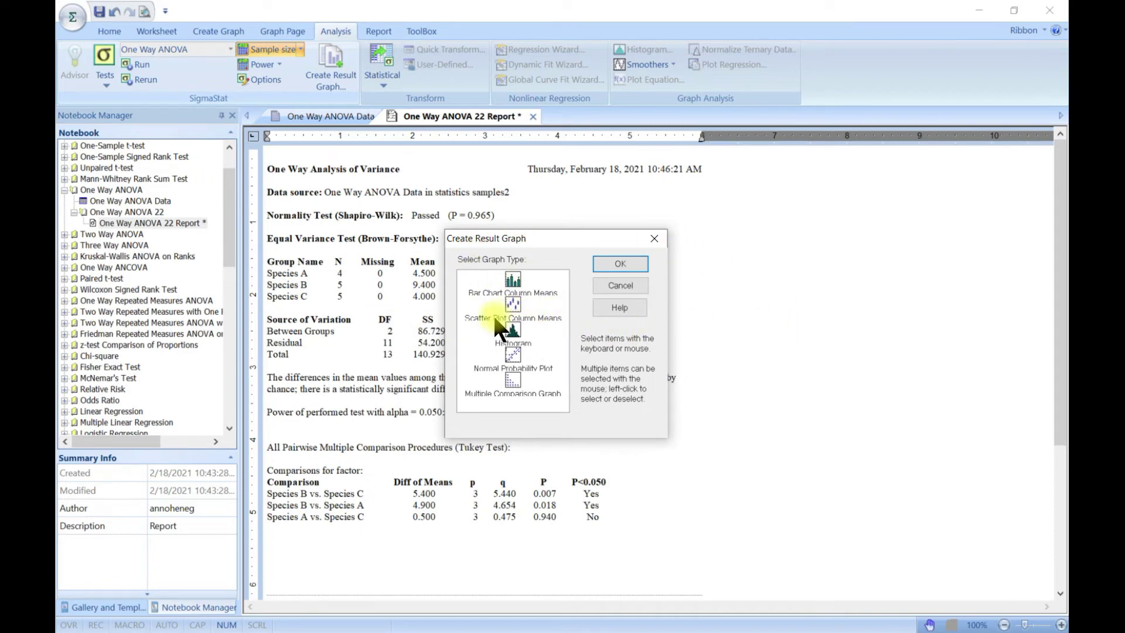
left_click(514, 356)
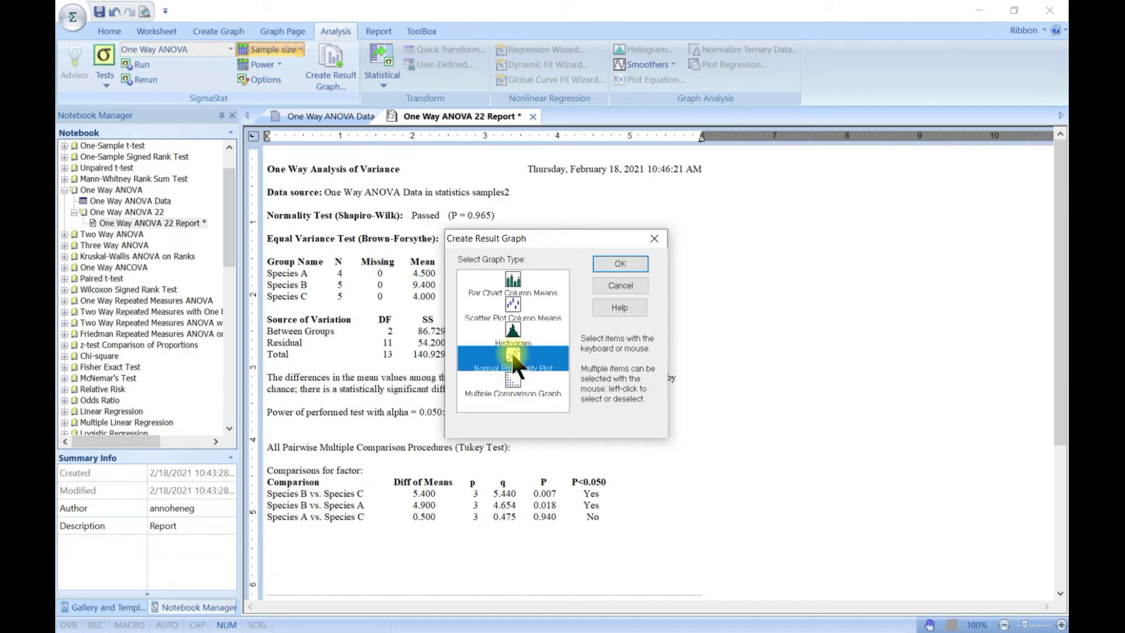
left_click(612, 263)
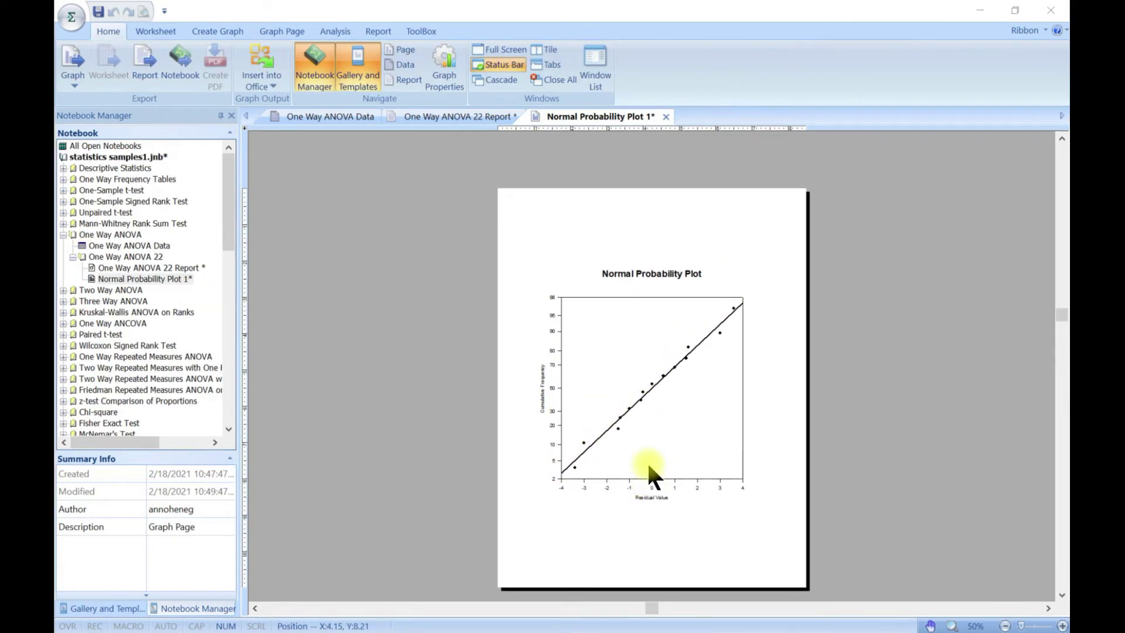
mouse_move(645, 458)
scroll(771, 489, "down", 1)
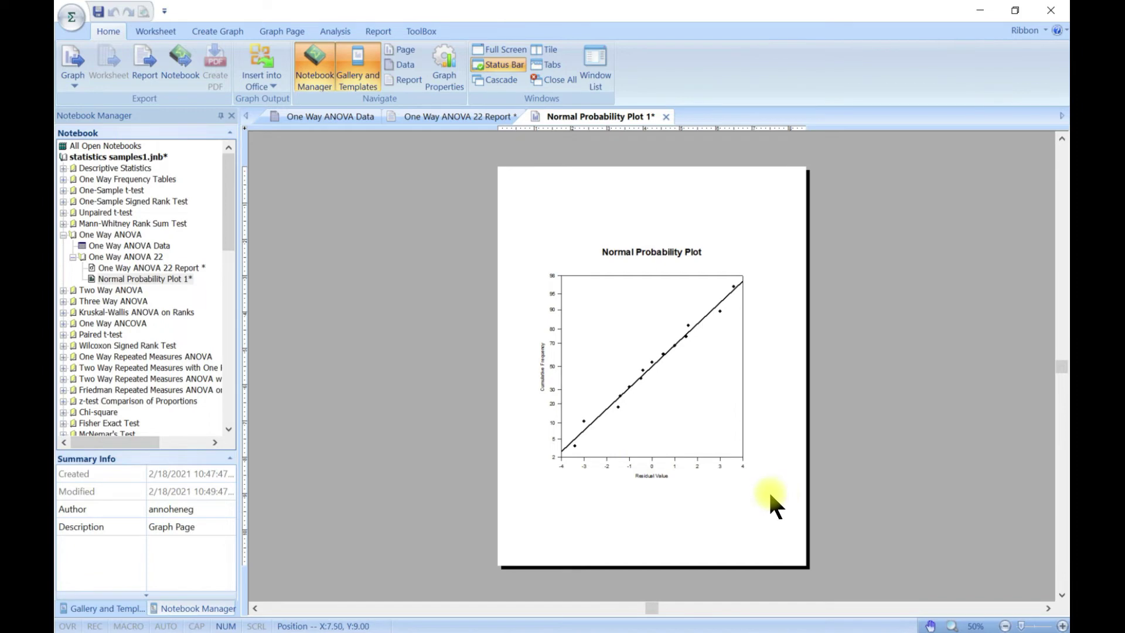
scroll(768, 490, "up", 2)
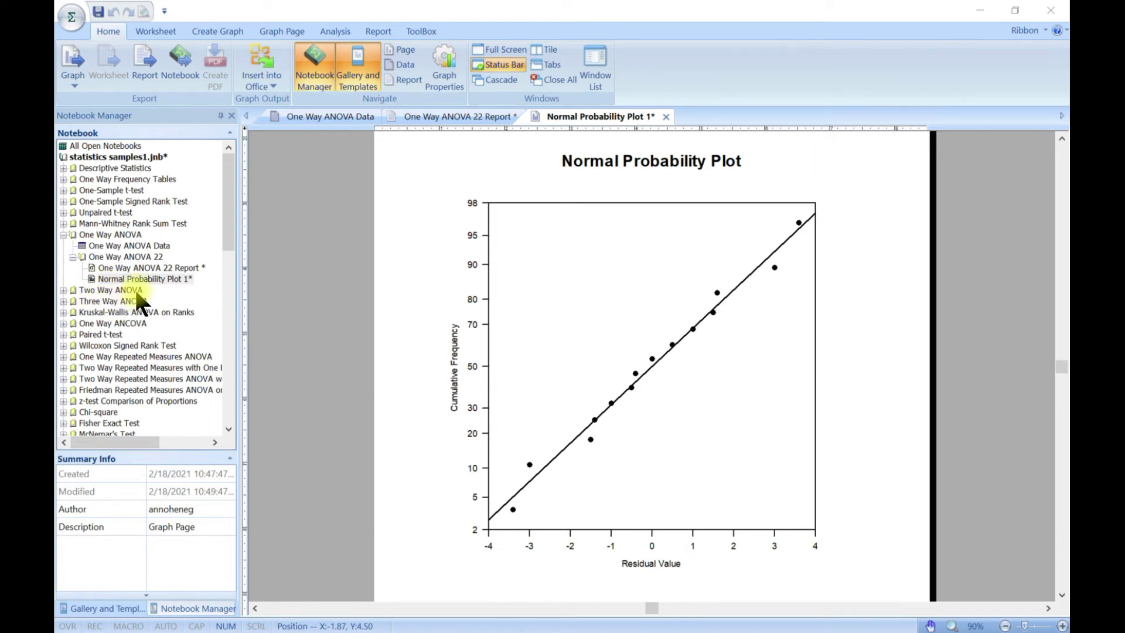
Step: Open the Three Way ANOVA Data worksheet from the statistics samples notebook
left_click(73, 257)
left_click(62, 235)
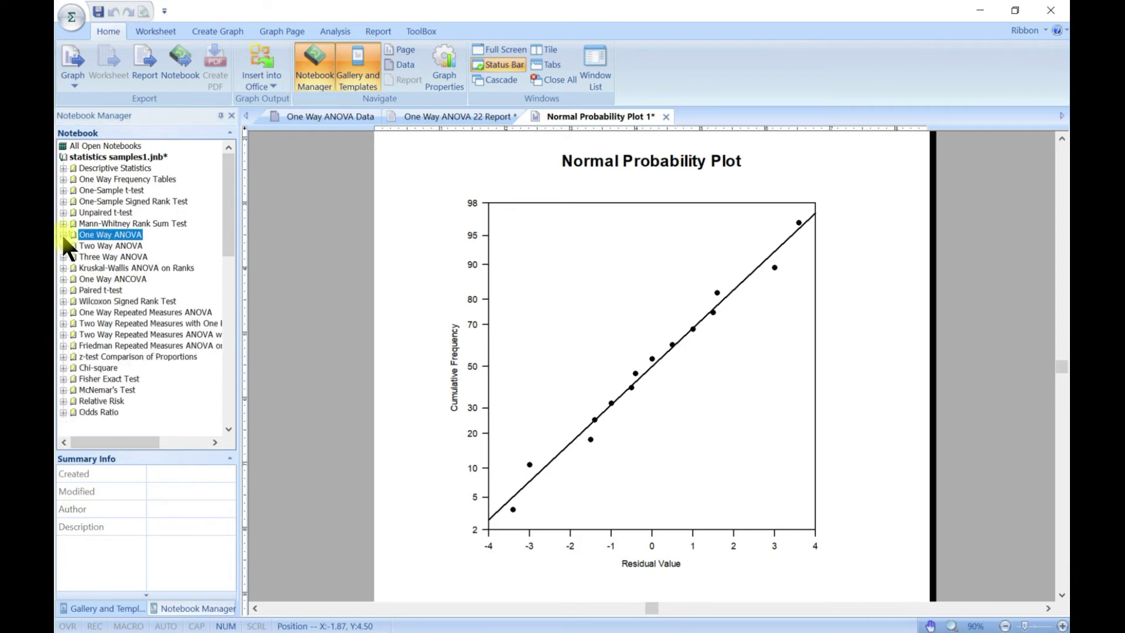
double_click(111, 256)
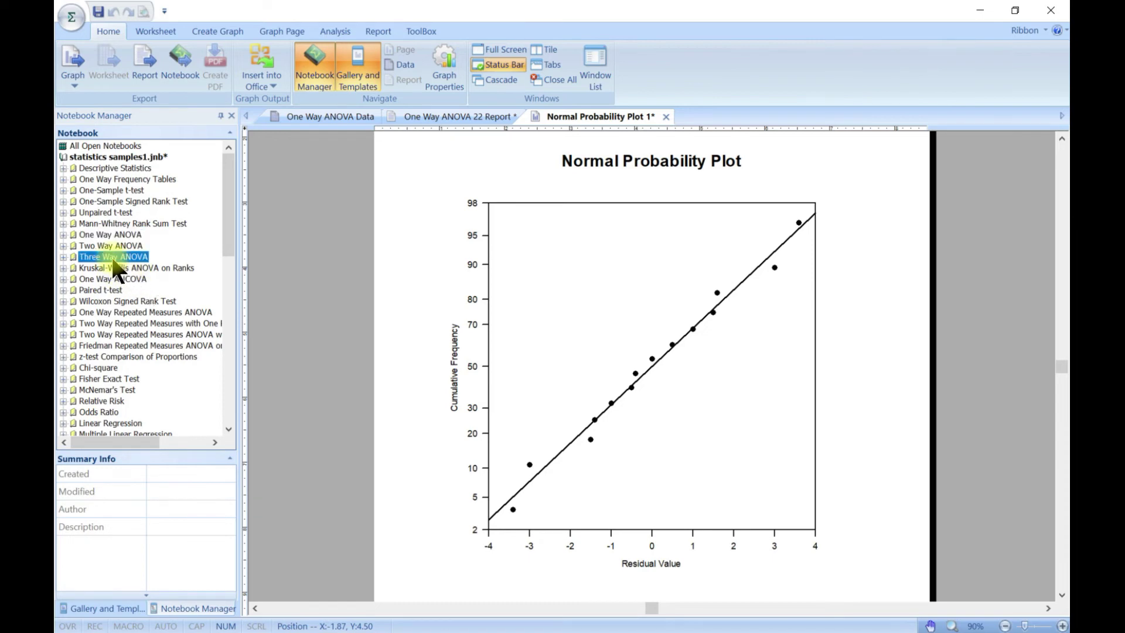
double_click(120, 268)
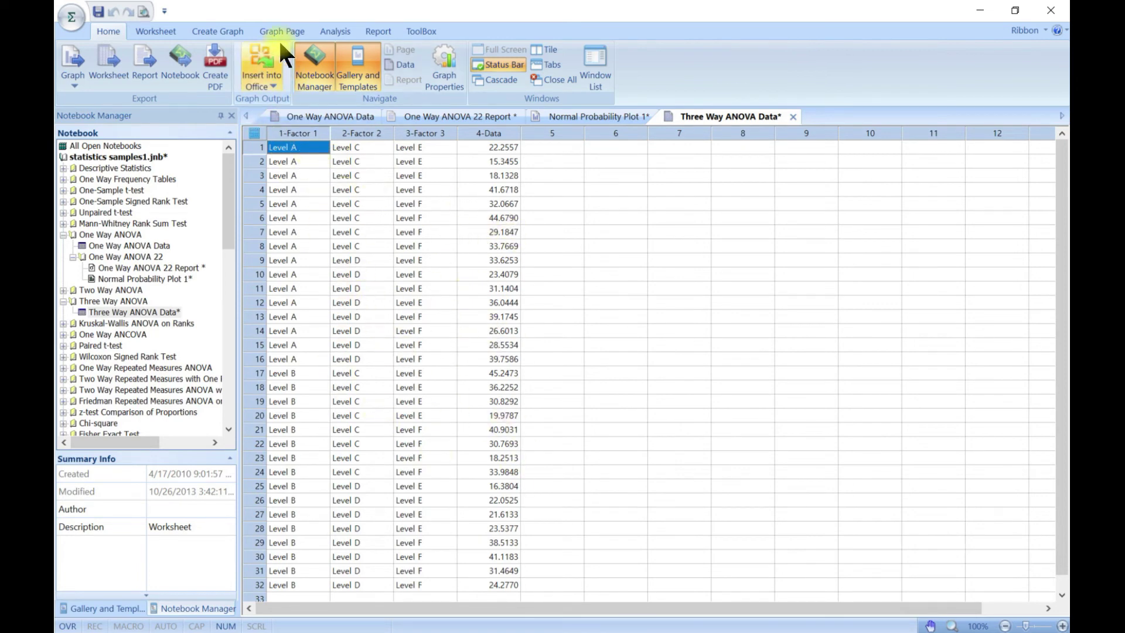
Step: Start a Three Way ANOVA from the tests comparing many groups and assign column 1-Factor 1 as Factor A
left_click(331, 31)
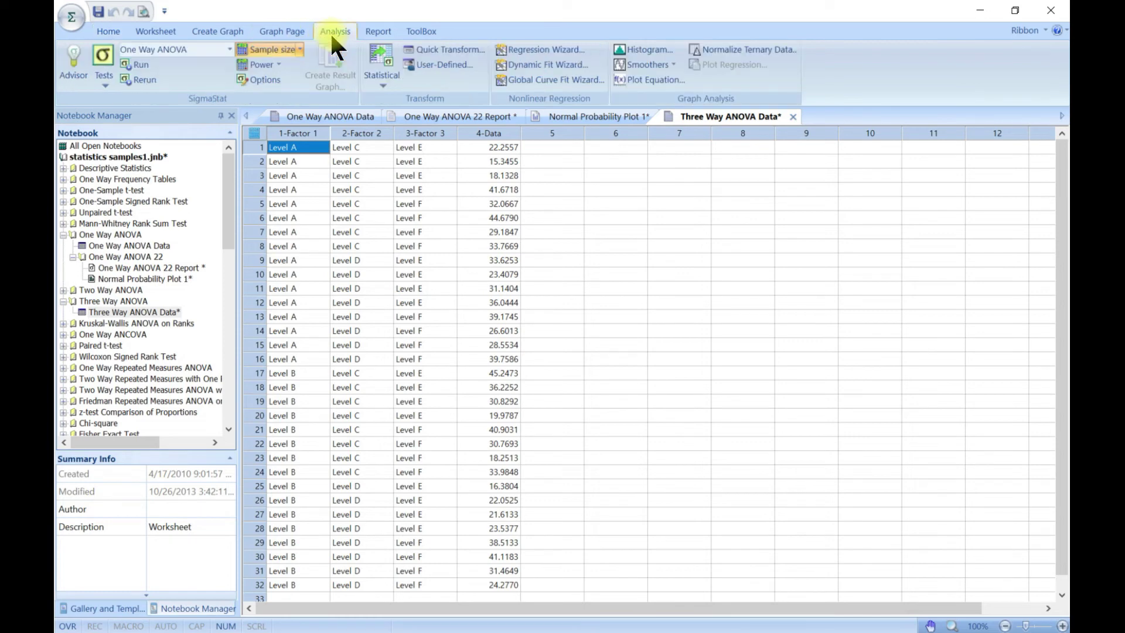
left_click(105, 85)
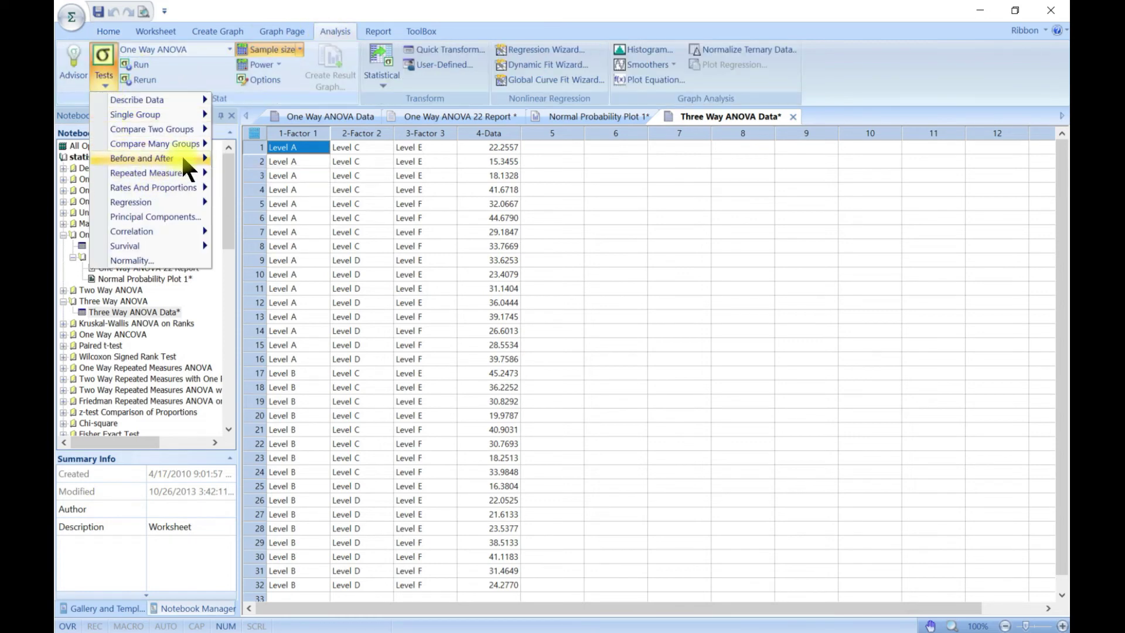
mouse_move(188, 144)
left_click(266, 175)
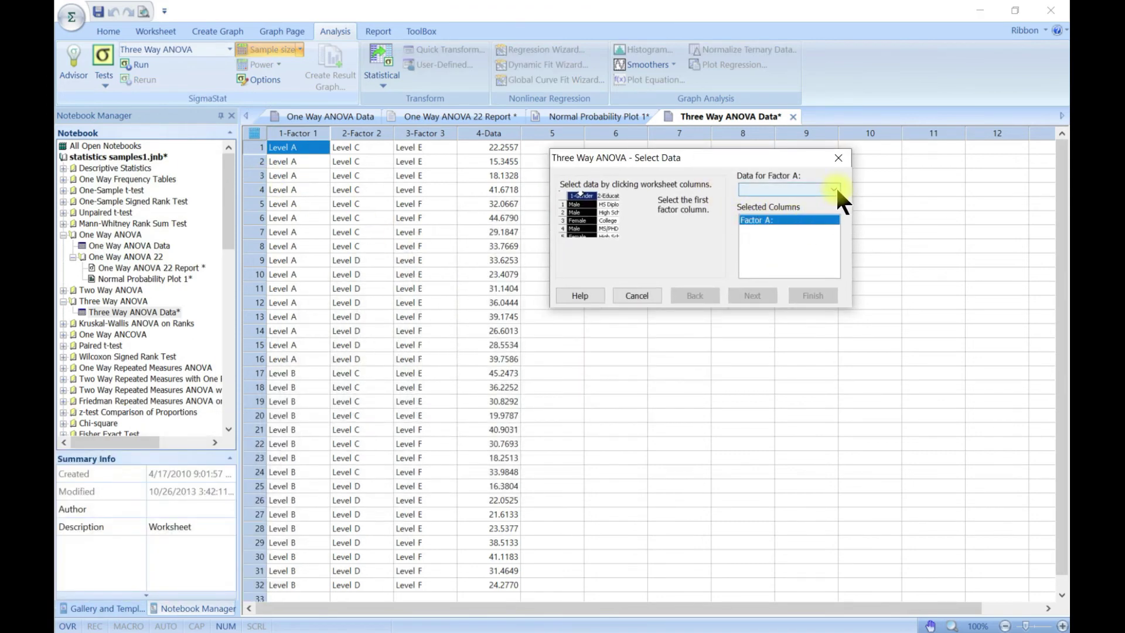
left_click(835, 189)
left_click(835, 188)
left_click(834, 188)
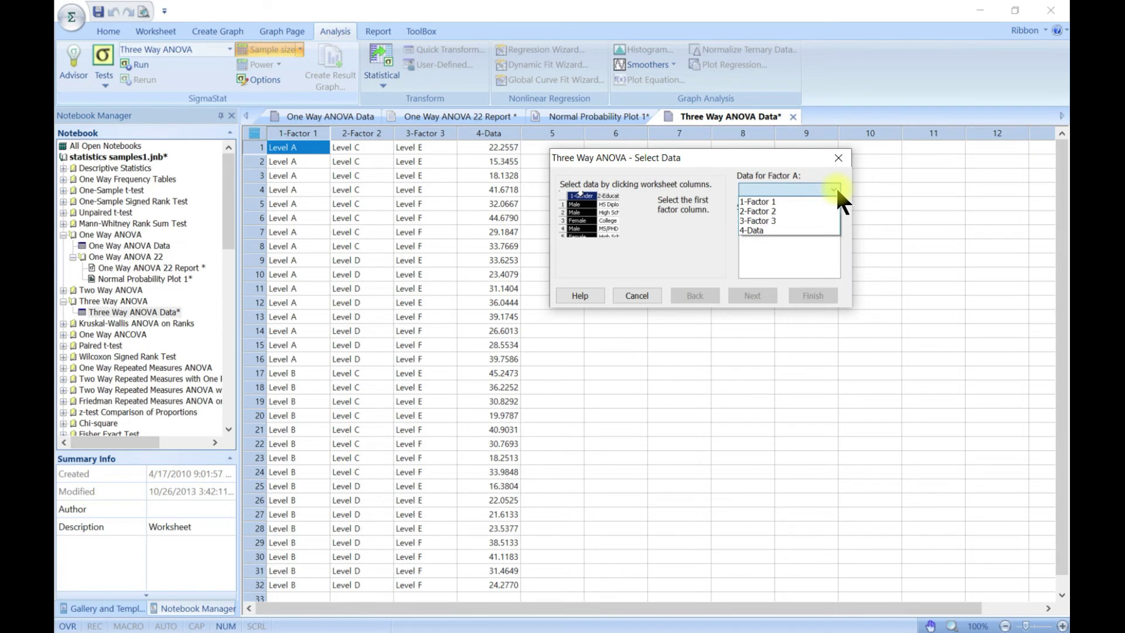
left_click(835, 188)
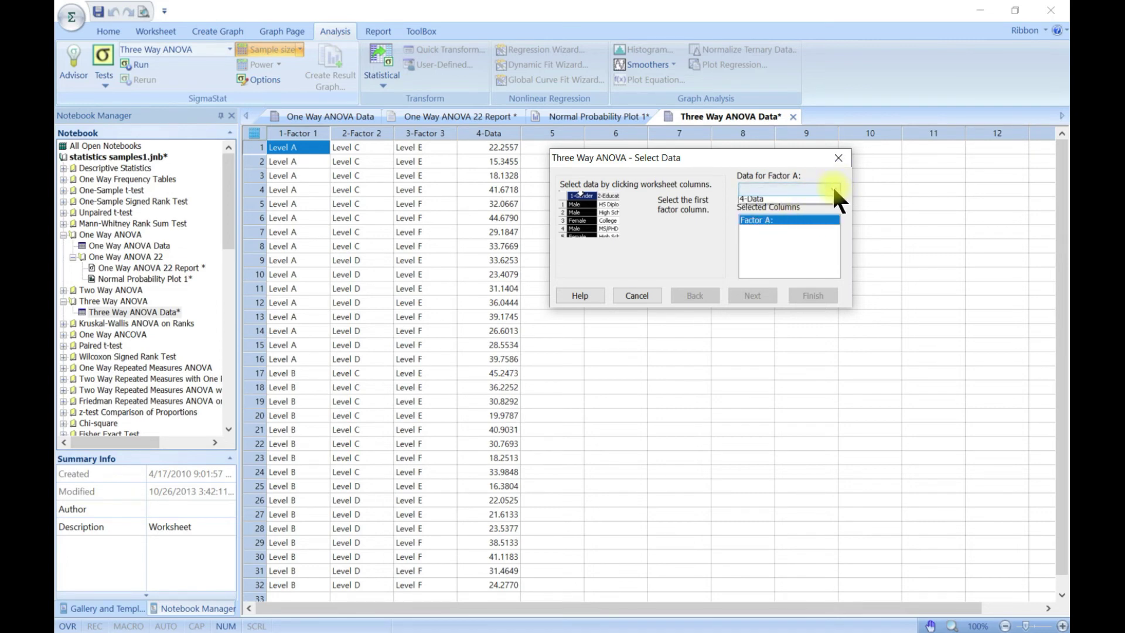
left_click(833, 189)
left_click(821, 198)
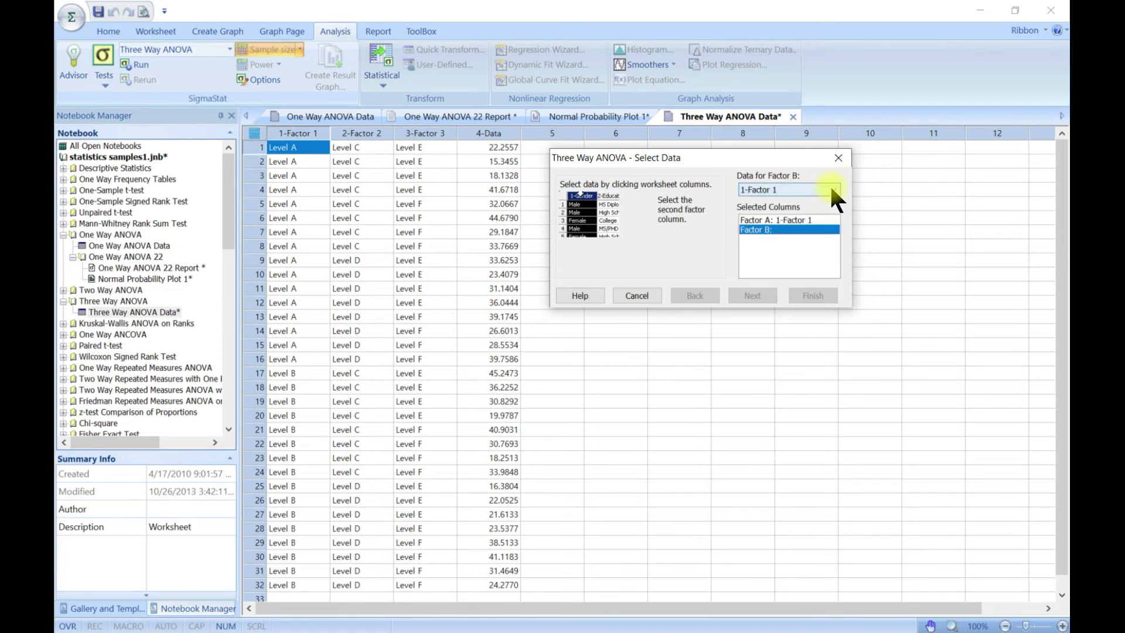
Step: Assign 2-Factor 2 as Factor B, 3-Factor 3 as Factor C and 4-Data as the data column, and run the test
left_click(832, 189)
left_click(821, 208)
left_click(835, 188)
left_click(822, 218)
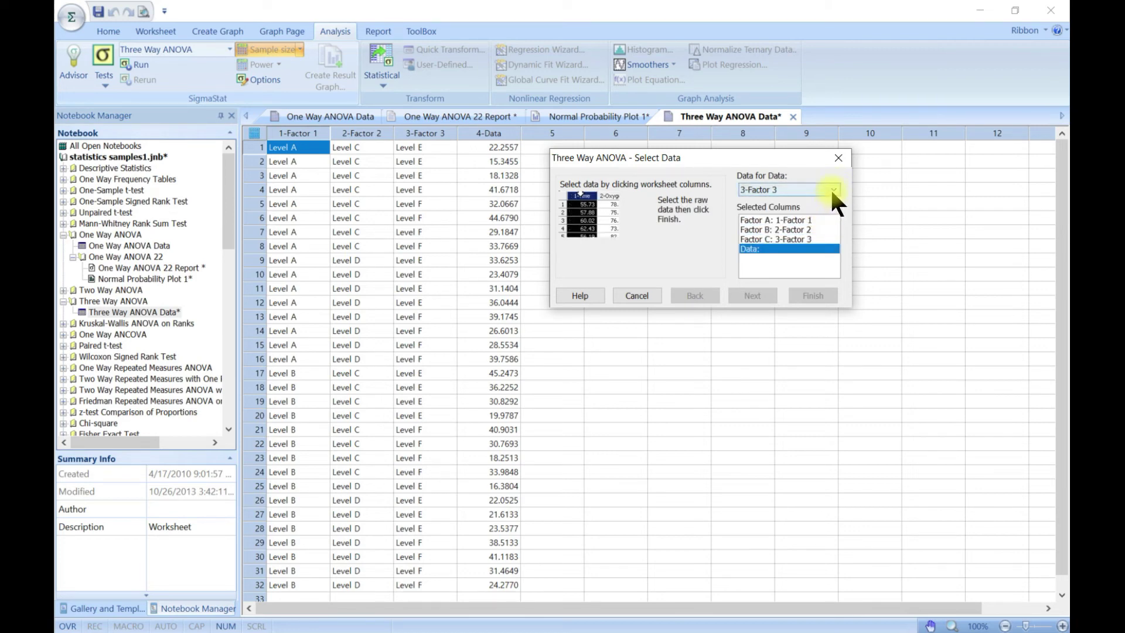
left_click(832, 189)
left_click(820, 227)
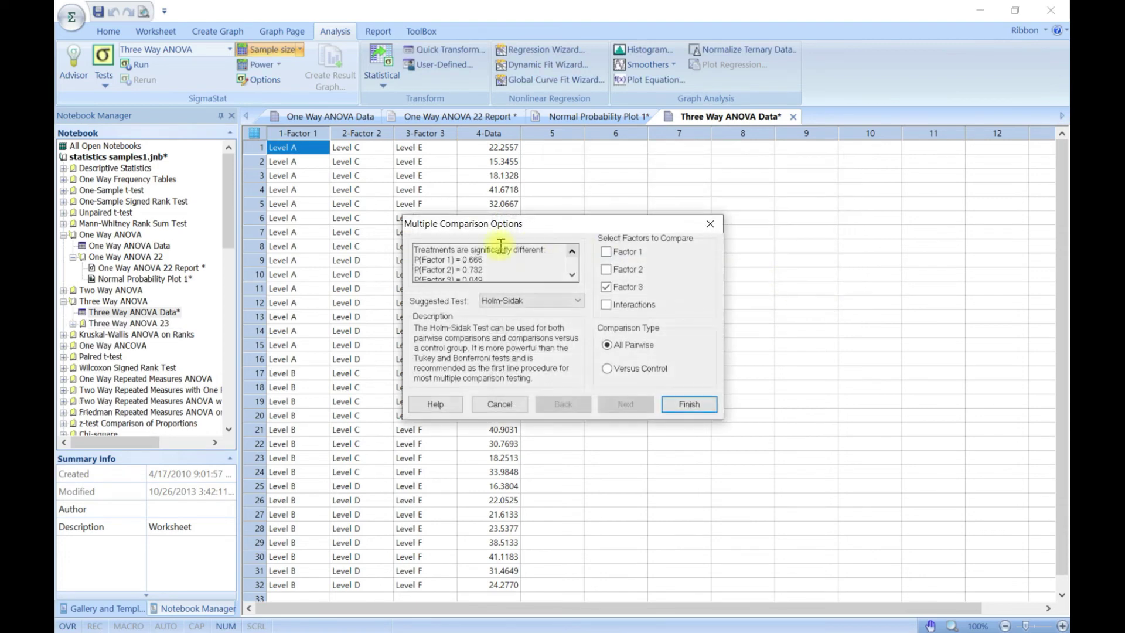
Step: Check the available multiple comparison tests, keep Holm-Sidak with all pairwise comparisons for Factor 3, and generate the report
left_click_drag(556, 225, 652, 166)
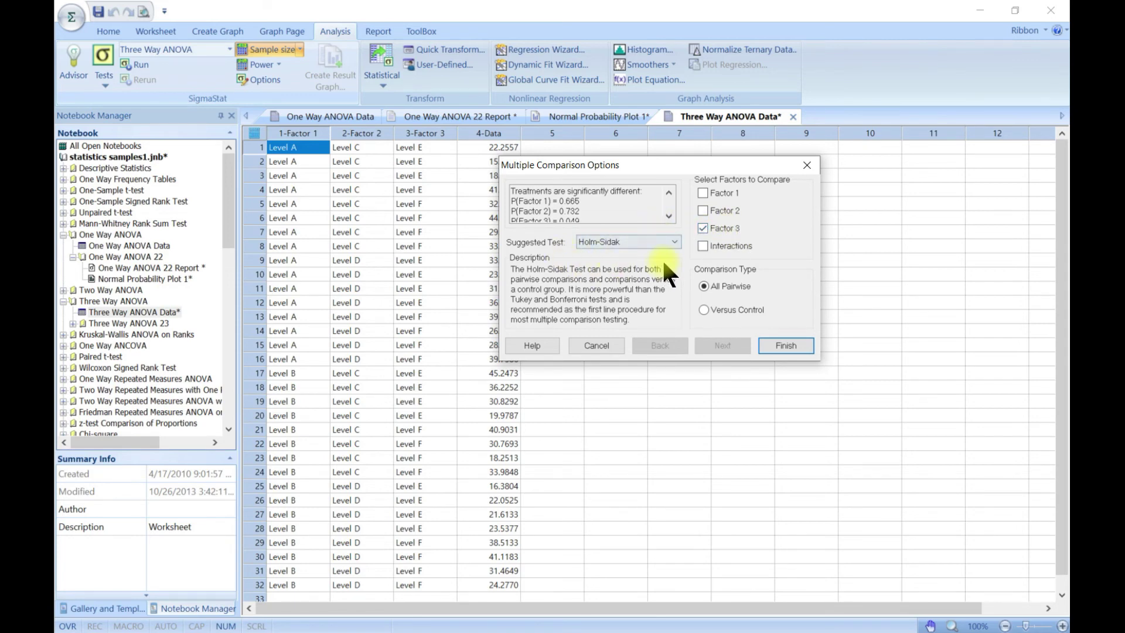
left_click(666, 241)
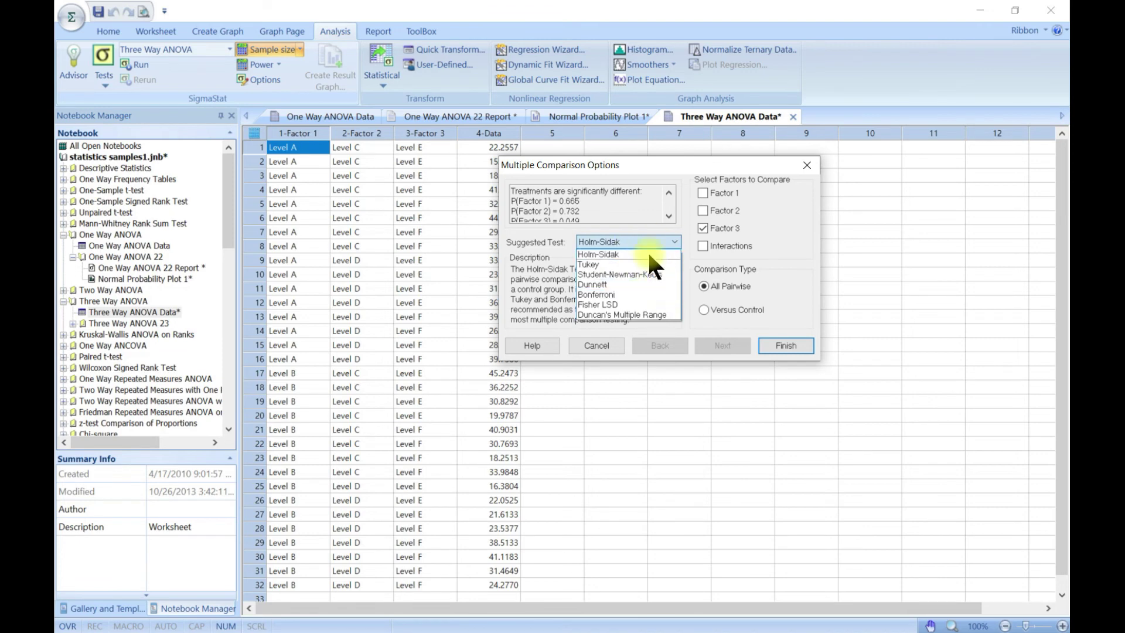
left_click(561, 242)
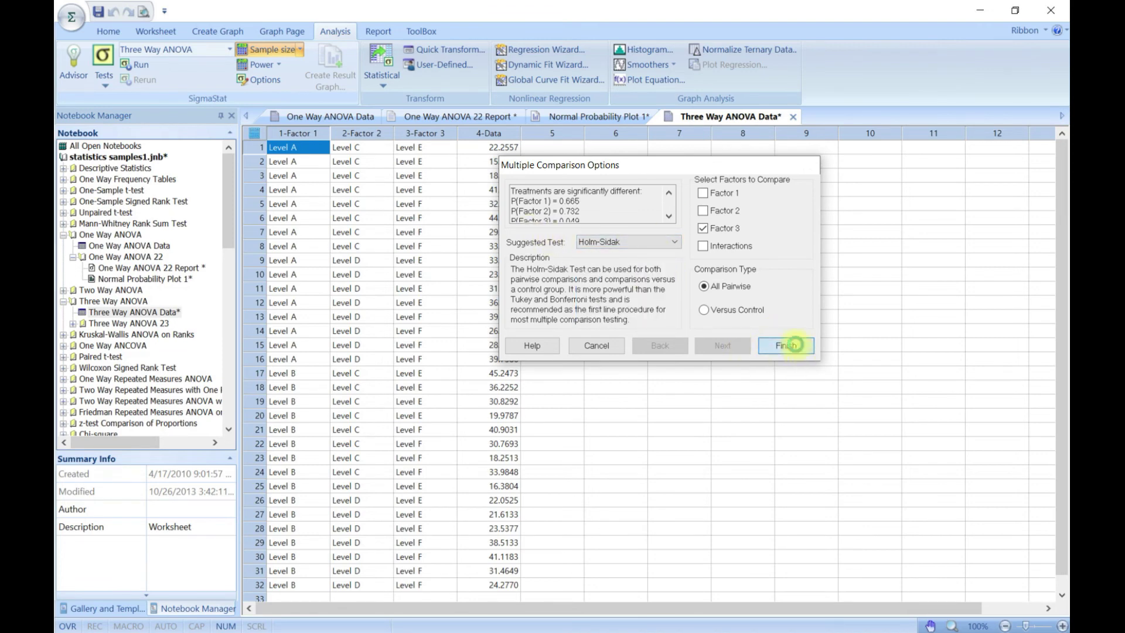
left_click(794, 346)
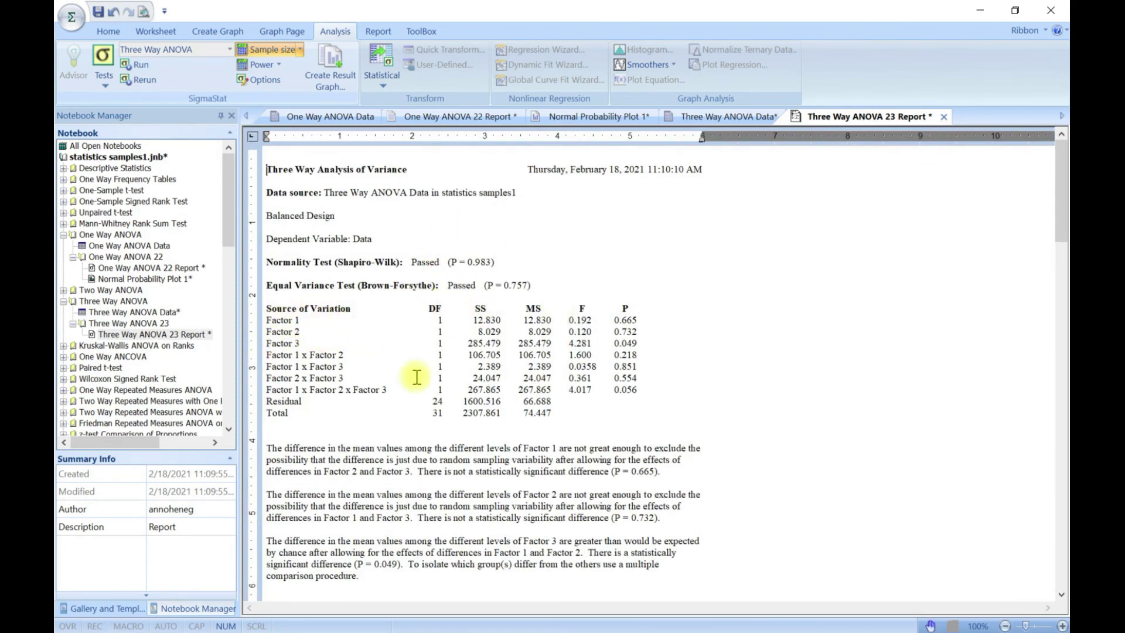
Step: Review the Three Way ANOVA report through its pairwise comparisons, power values and least square means, and return to its beginning
scroll(405, 356, "down", 3)
scroll(409, 356, "down", 15)
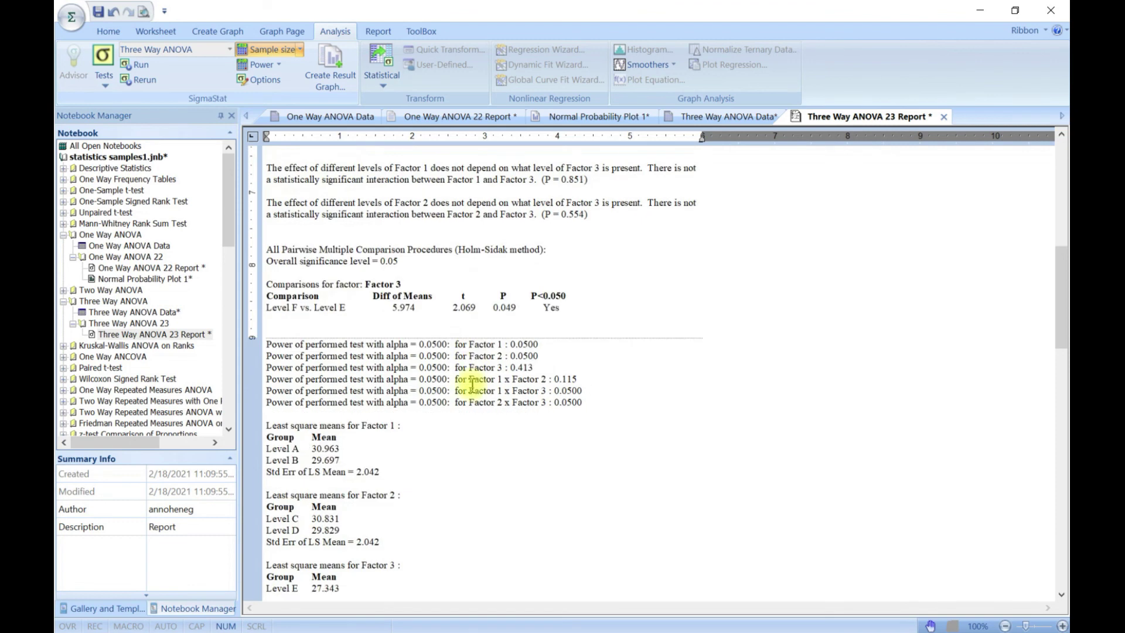
scroll(452, 414, "down", 8)
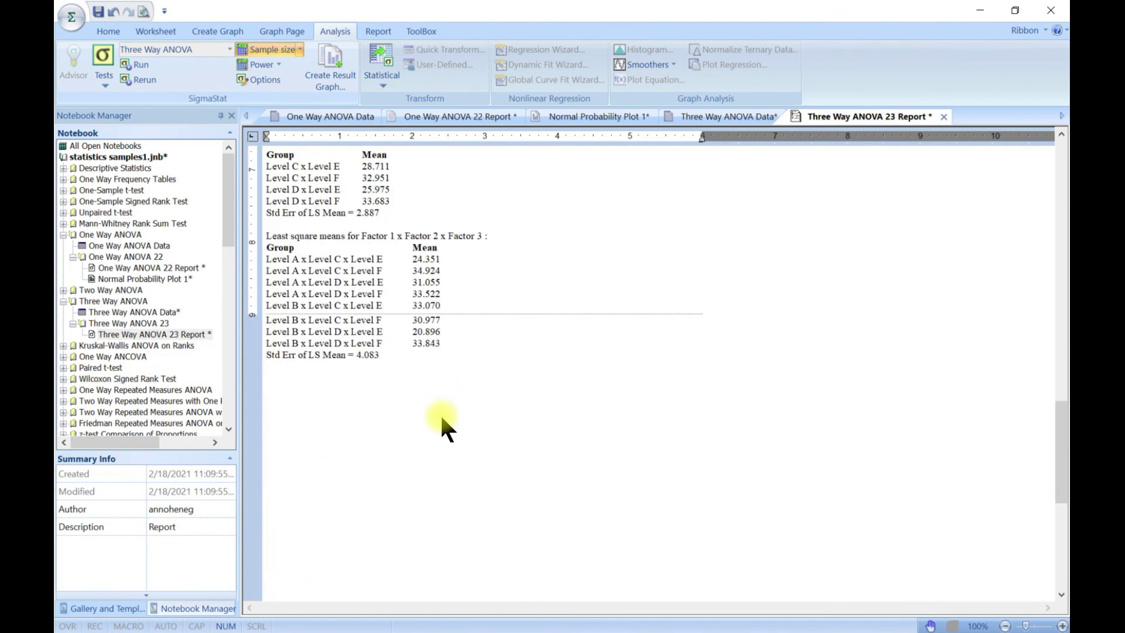
key("ctrl+Home")
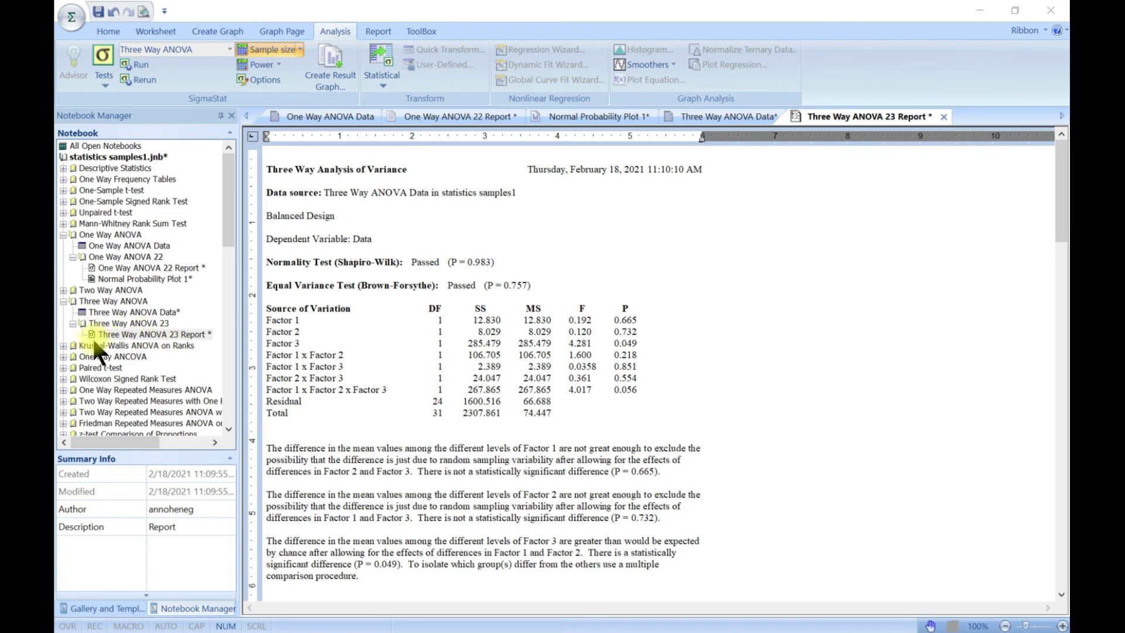
Step: Open the Kruskal-Wallis Data worksheet from the Kruskal-Wallis ANOVA on Ranks section of the notebook
left_click(58, 342)
left_click(63, 345)
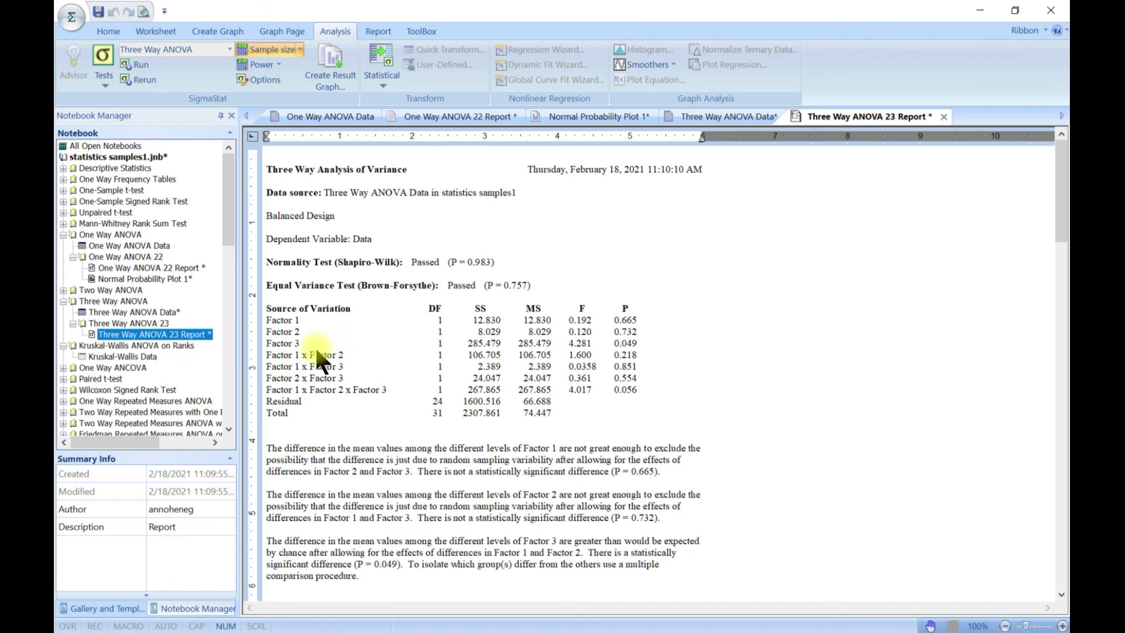
double_click(128, 357)
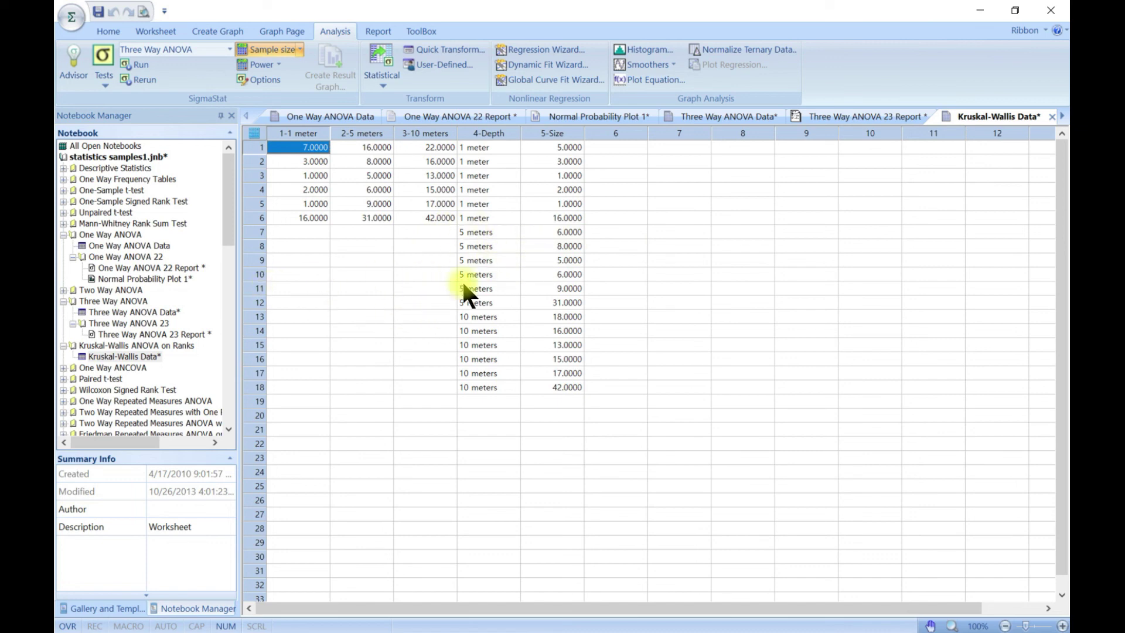
Step: Bring up the tests for comparing many groups for the Kruskal-Wallis data
left_click(106, 80)
mouse_move(153, 143)
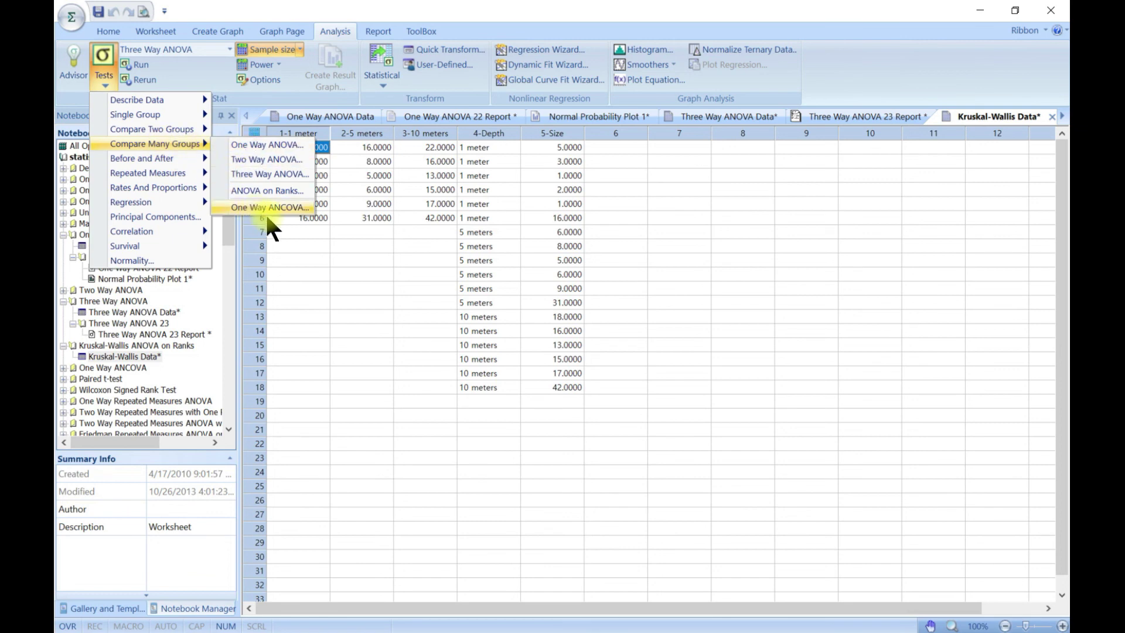